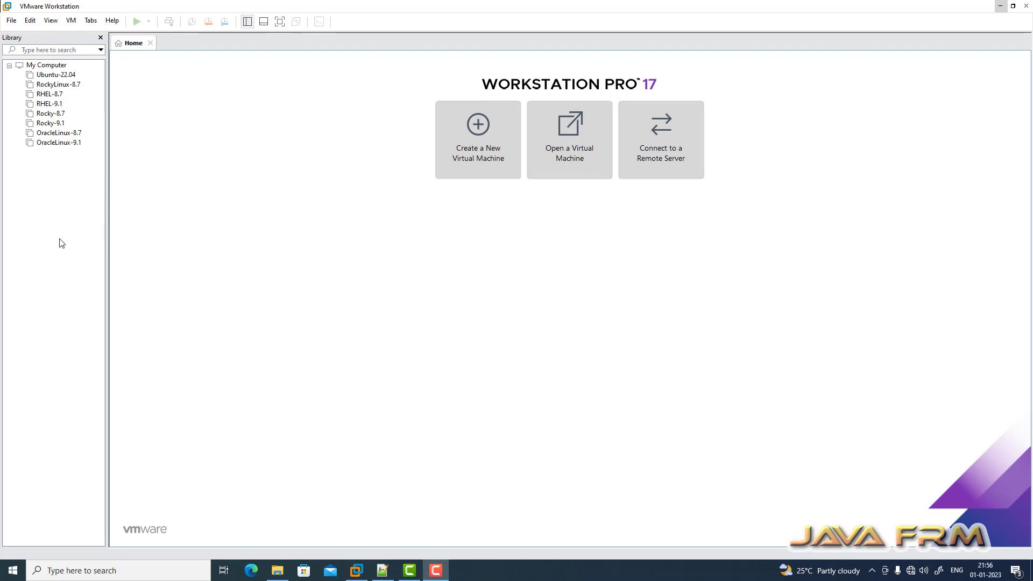
# - Start a new virtual machine with the Typical configuration, installing the operating system later, with Red Hat Enterprise Linux 8 64-bit as guest
pyautogui.click(10, 21)
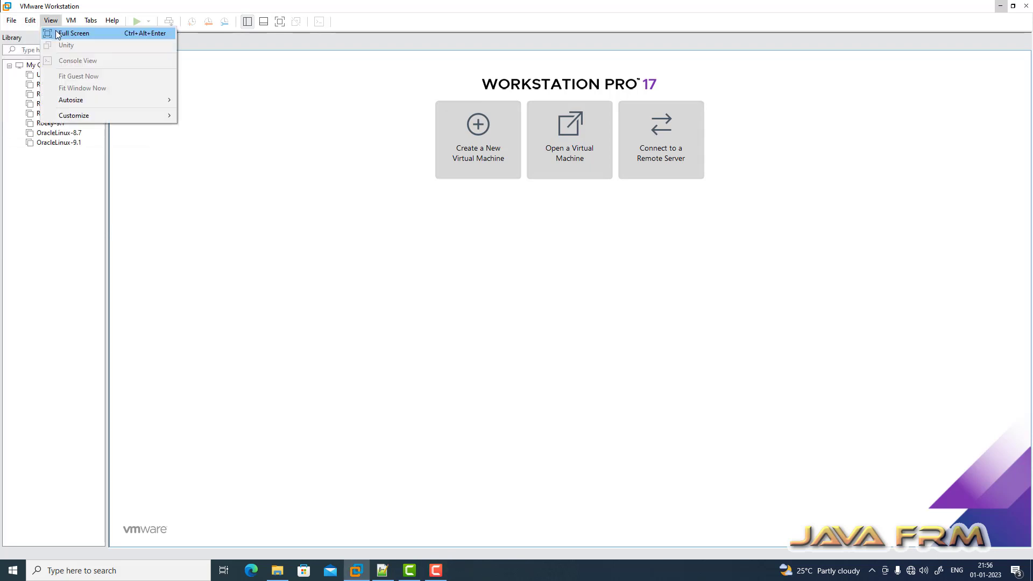
pyautogui.click(33, 33)
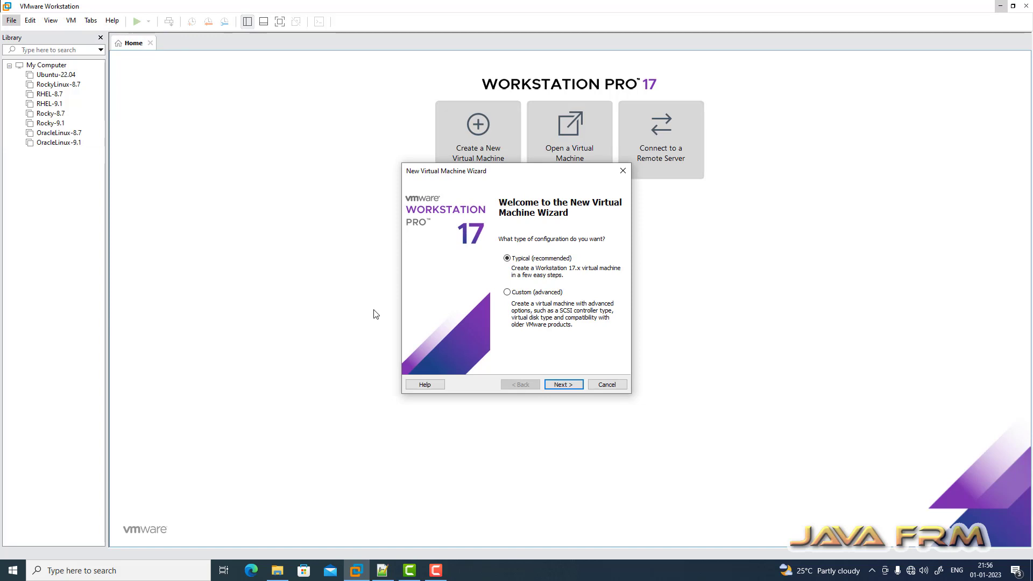
pyautogui.click(562, 385)
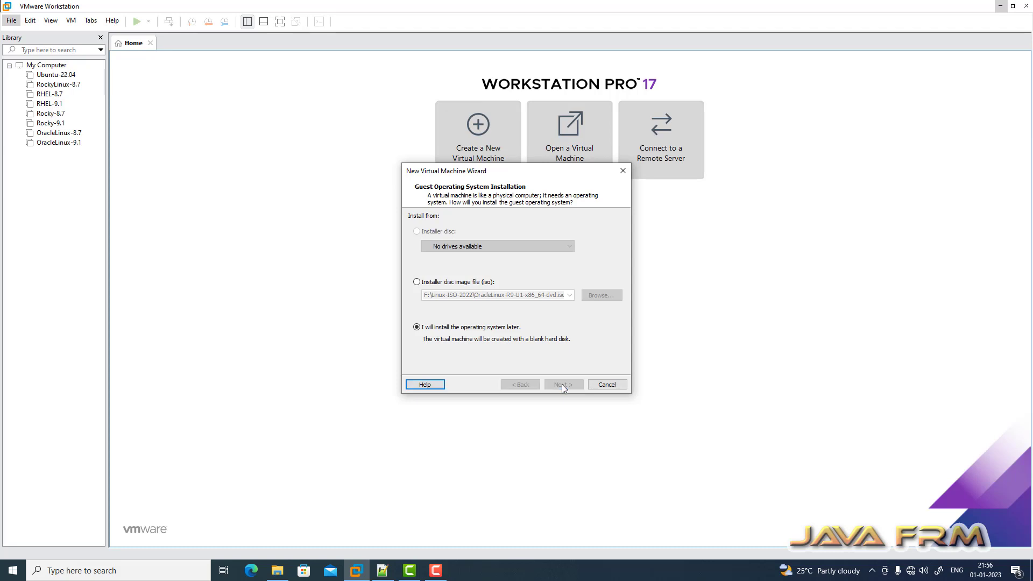
pyautogui.click(562, 385)
pyautogui.click(561, 386)
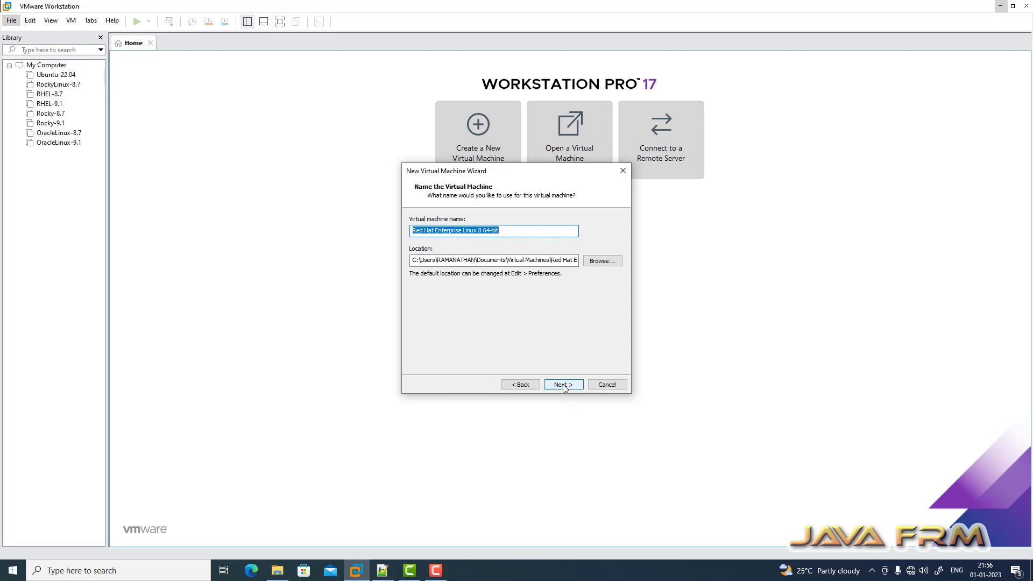
# - Name the virtual machine AlmaLinux-8.7 and set its location to E:\VMWare-Vms\Alma-8.7
pyautogui.write('AlmaL')
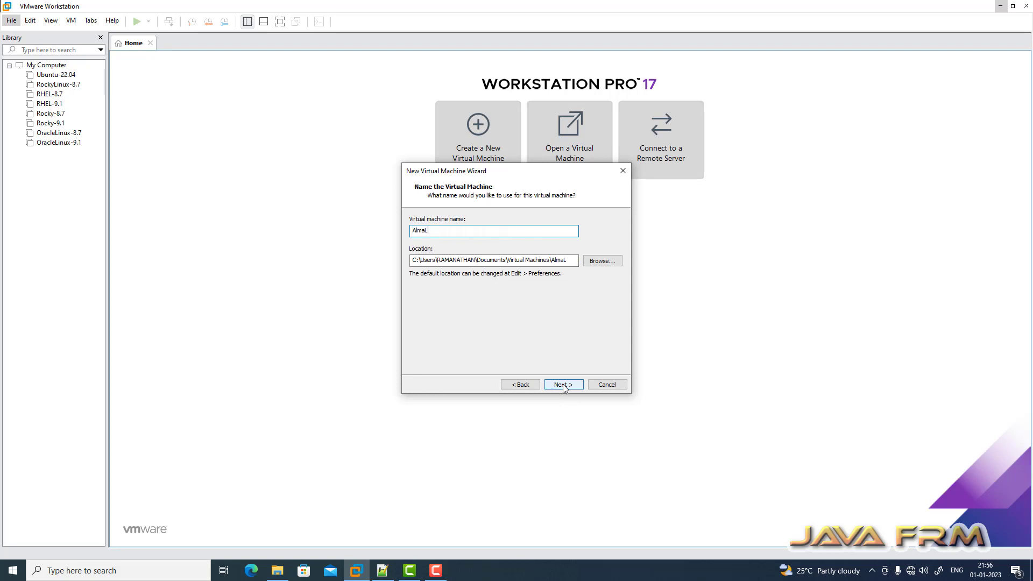
pyautogui.write('inux-8.7')
pyautogui.click(465, 262)
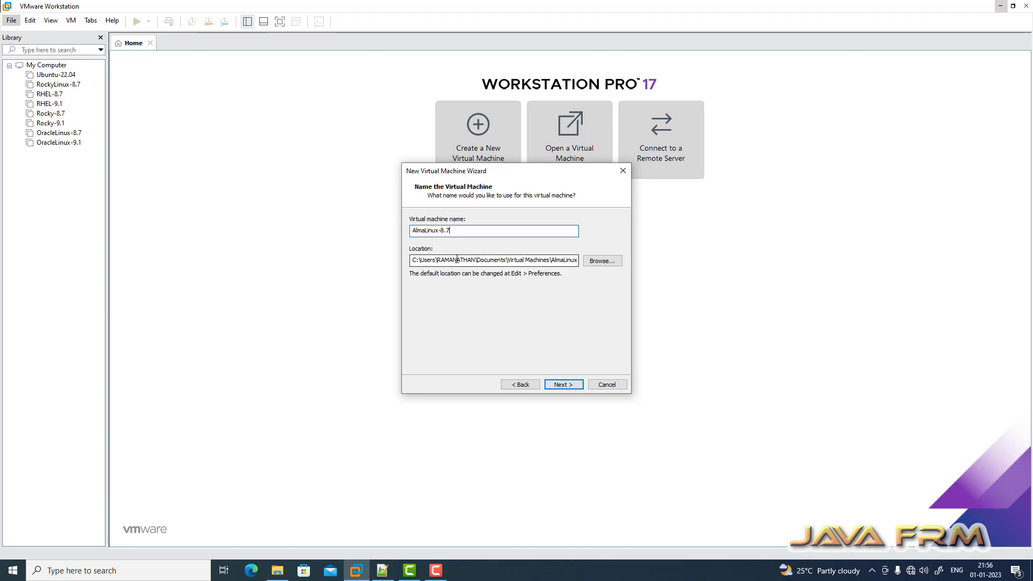
pyautogui.hotkey('ctrl', 'a')
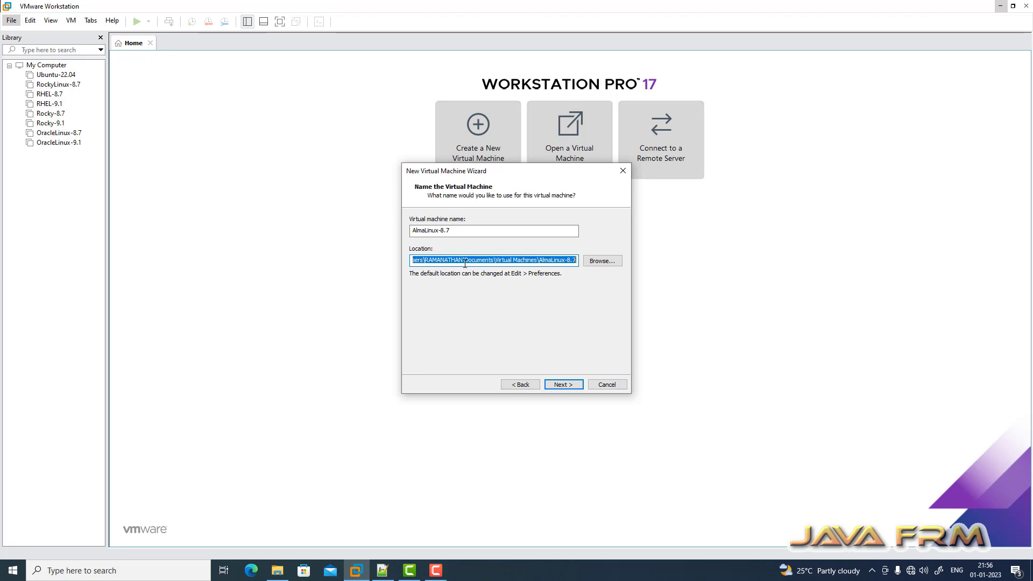
pyautogui.press('BackSpace')
pyautogui.write('E:\\VMWare-Vms\\Alma-8.7')
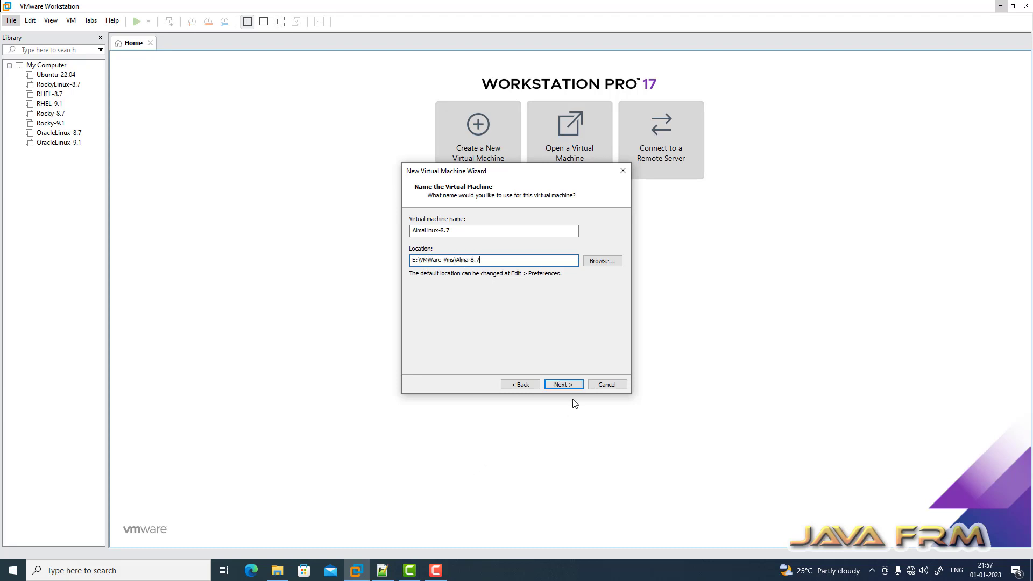
pyautogui.click(563, 385)
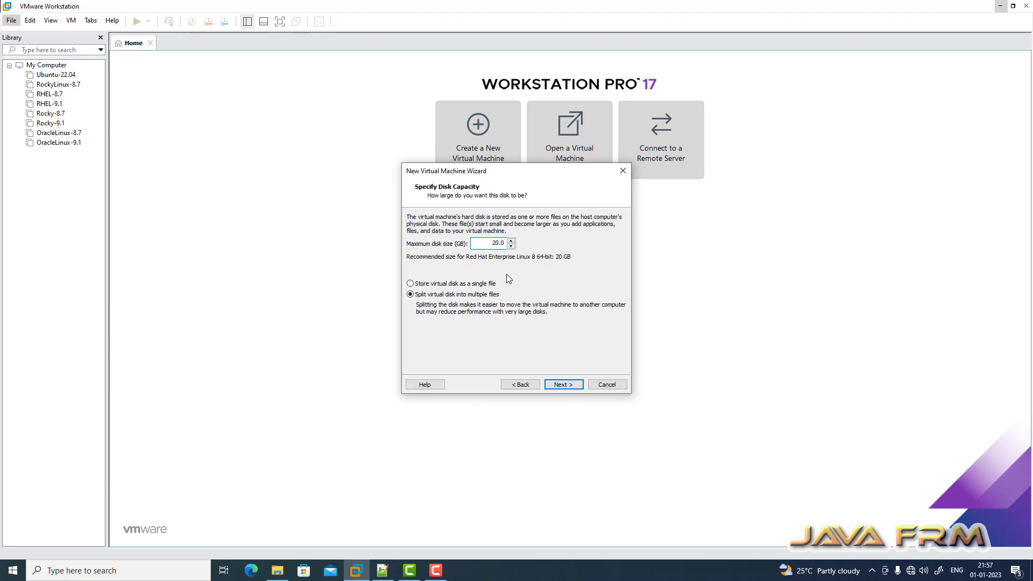
# - Set the maximum disk size to 40 GB and store the virtual disk as a single file
pyautogui.write('4')
pyautogui.click(455, 285)
pyautogui.click(564, 385)
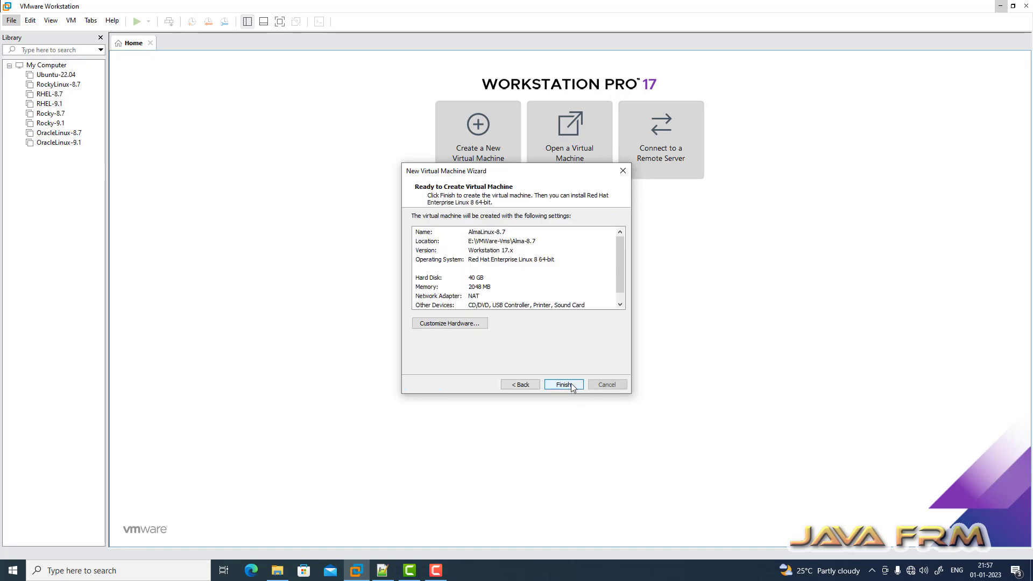
# - Customize the virtual machine's hardware with 8192 MB of memory and 4 cores per processor
pyautogui.click(466, 325)
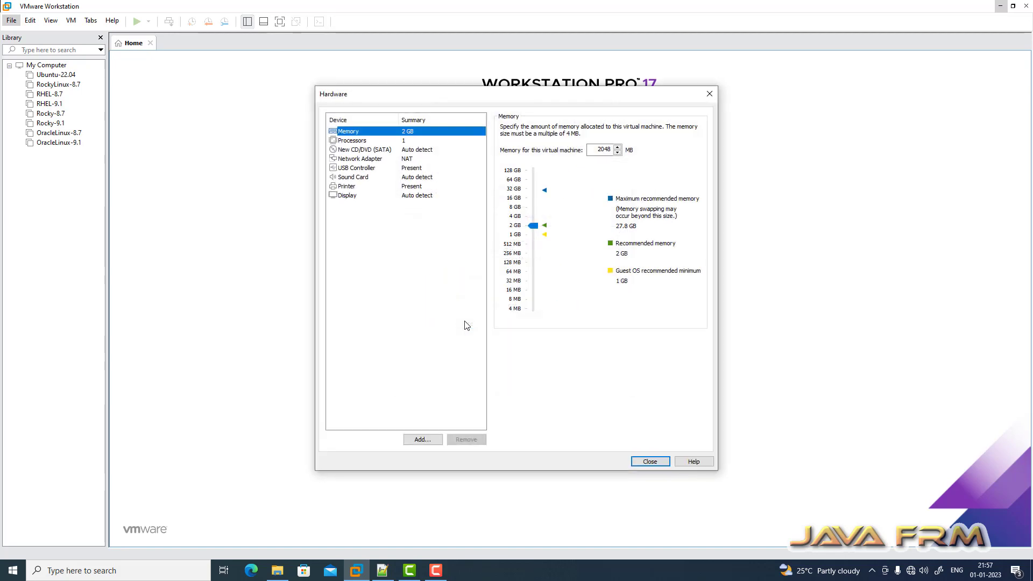
pyautogui.press('Tab')
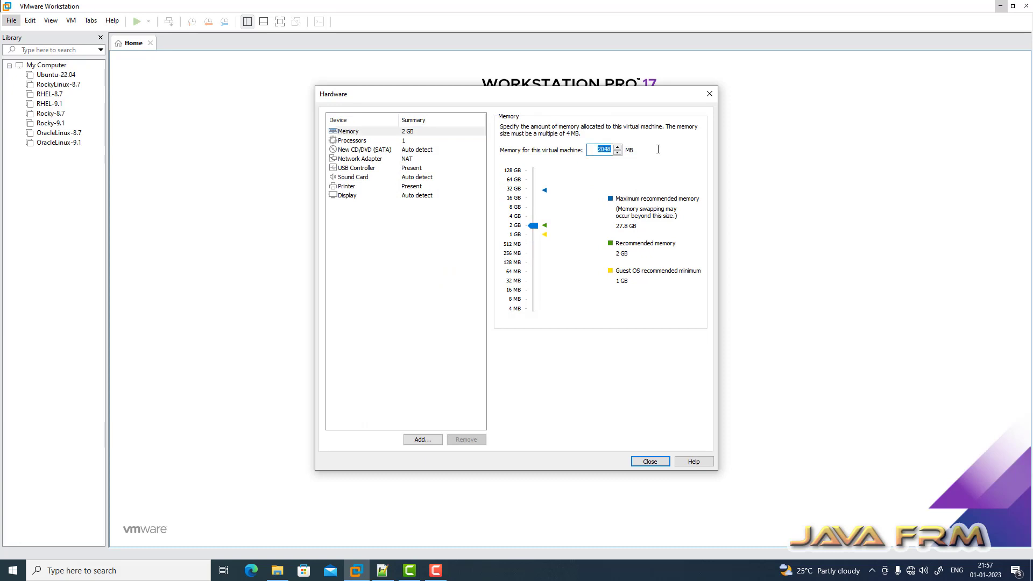
pyautogui.write('8192')
pyautogui.click(361, 144)
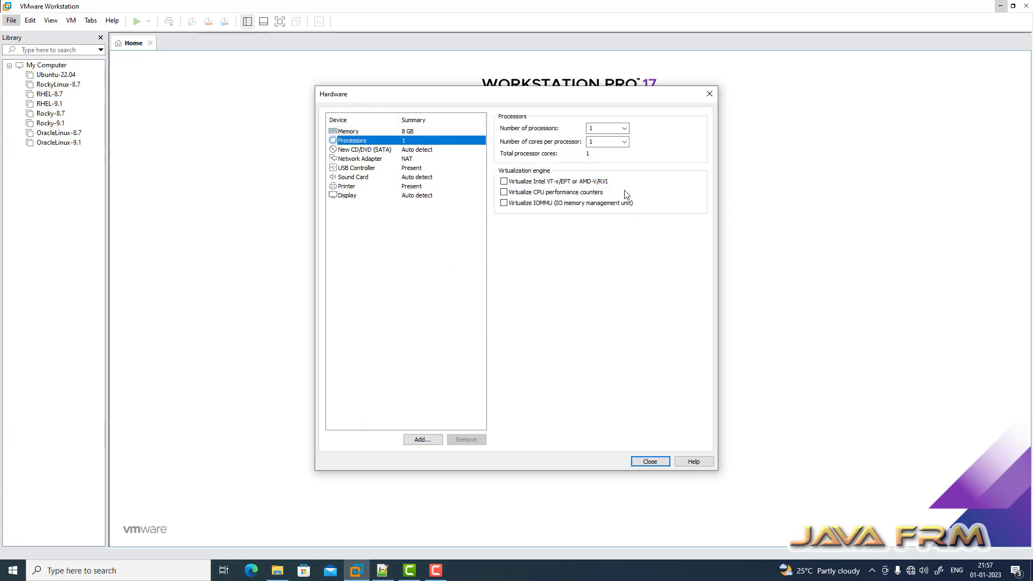
pyautogui.click(625, 142)
pyautogui.click(596, 173)
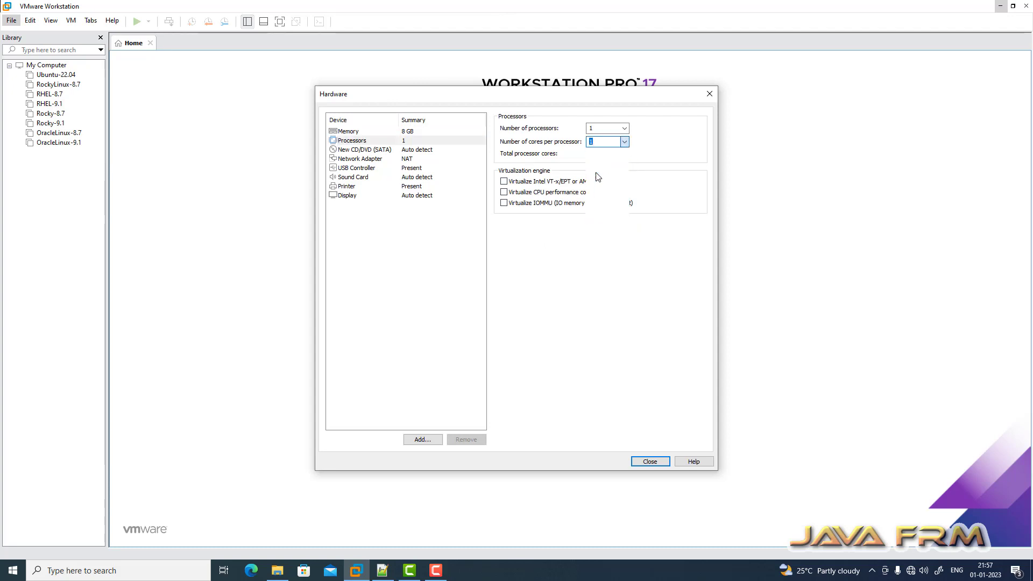
pyautogui.hotkey('shift', 'Tab')
# - Attach the AlmaLinux-8-latest-x86_64-dvd ISO image from F:\Linux-ISO-2022 to the virtual CD/DVD drive
pyautogui.click(384, 151)
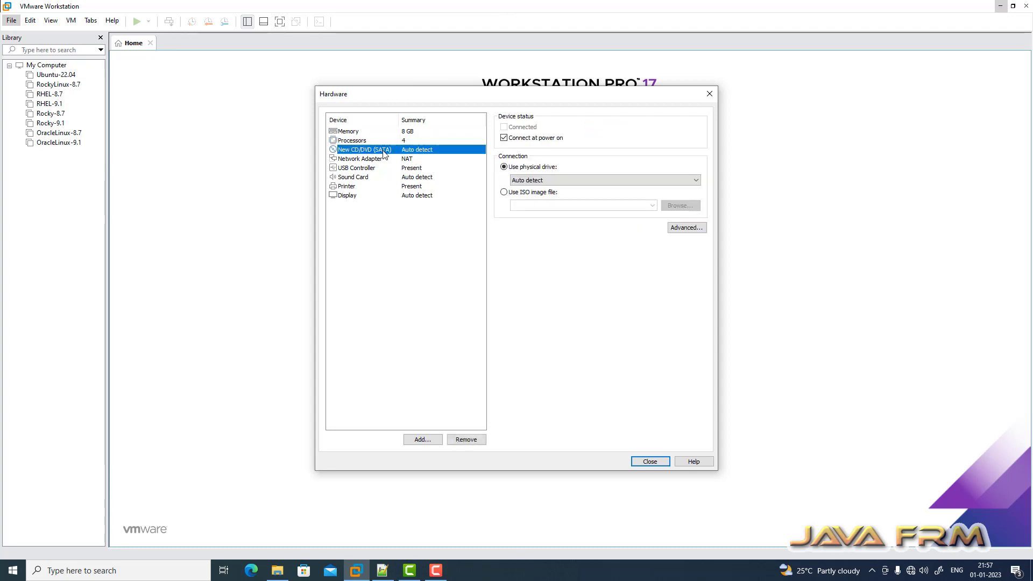
pyautogui.click(505, 193)
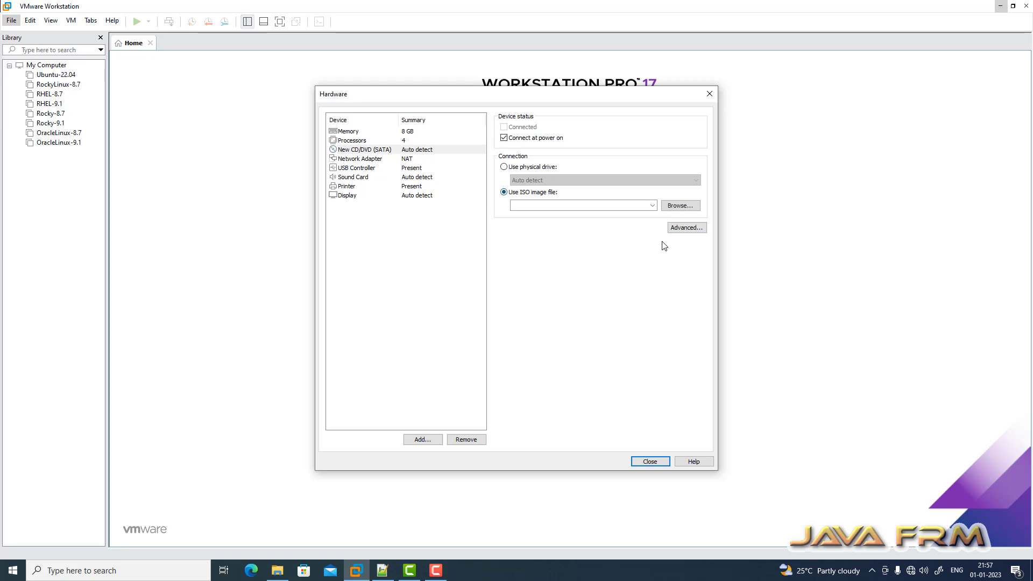
pyautogui.click(679, 208)
pyautogui.click(371, 328)
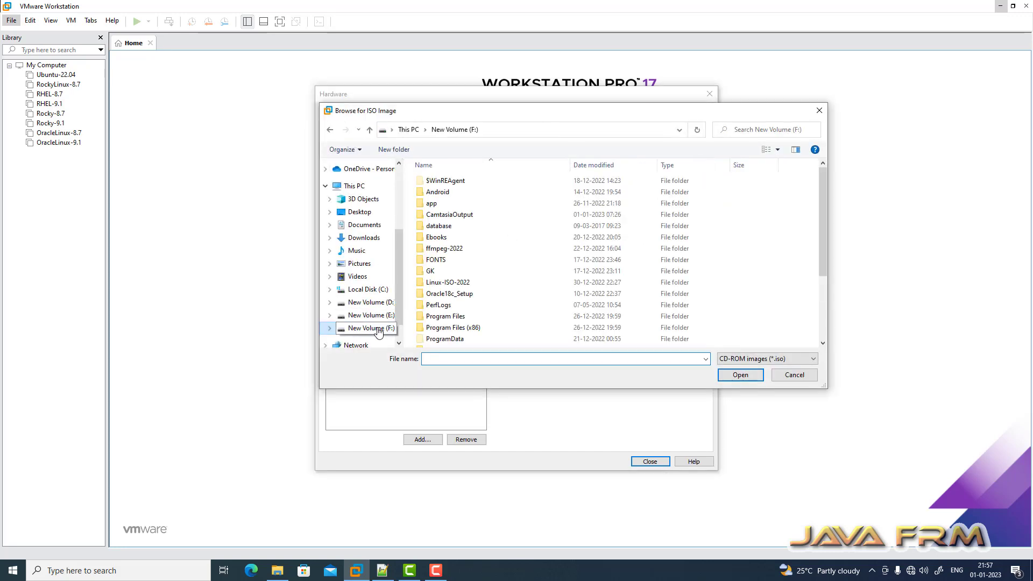
pyautogui.doubleClick(470, 283)
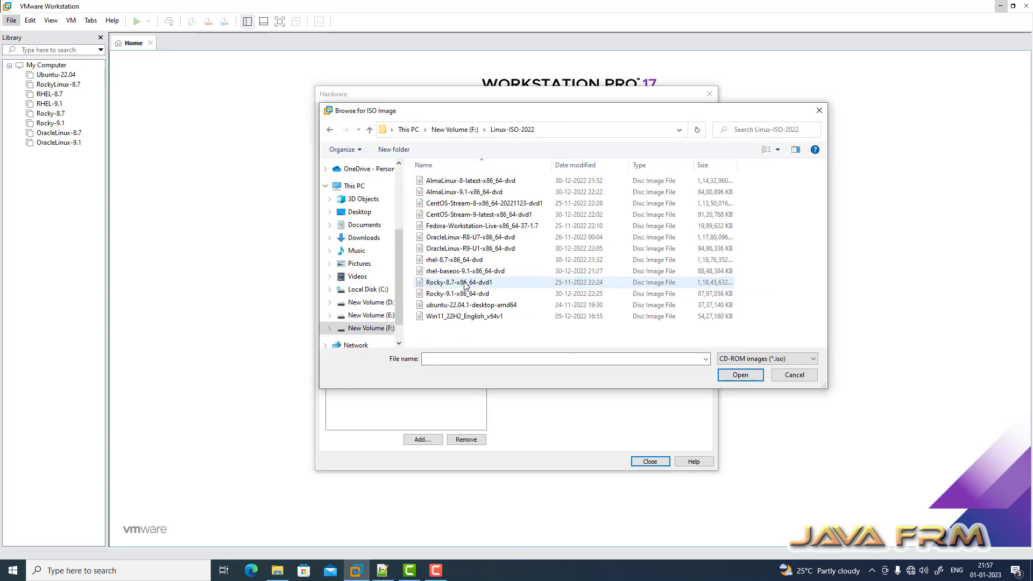
pyautogui.click(481, 184)
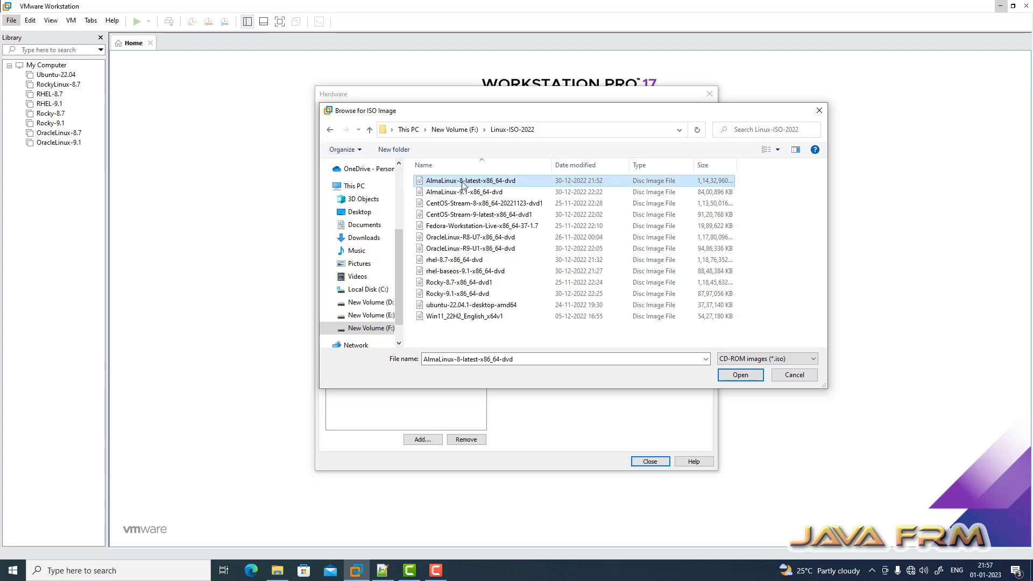
pyautogui.click(737, 375)
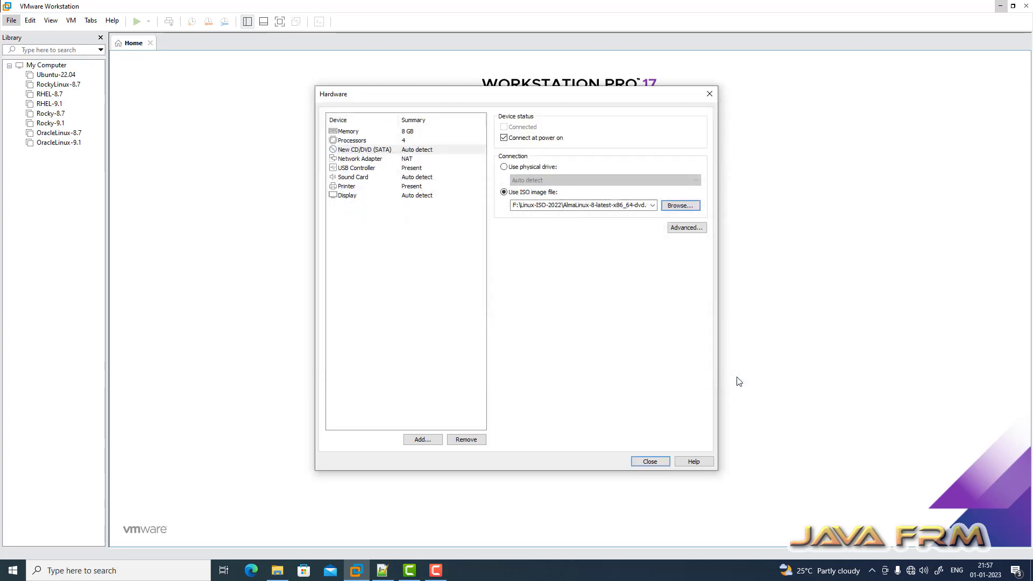
# - Set the network adapter to Host-only and review the USB, sound, printer and display devices before closing the hardware settings
pyautogui.click(368, 159)
pyautogui.click(504, 205)
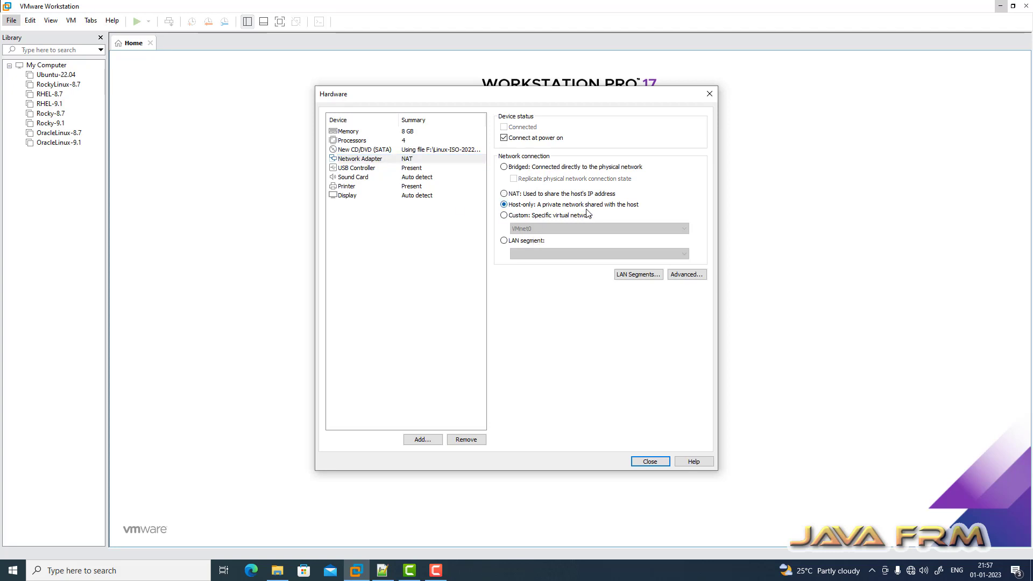
pyautogui.click(356, 169)
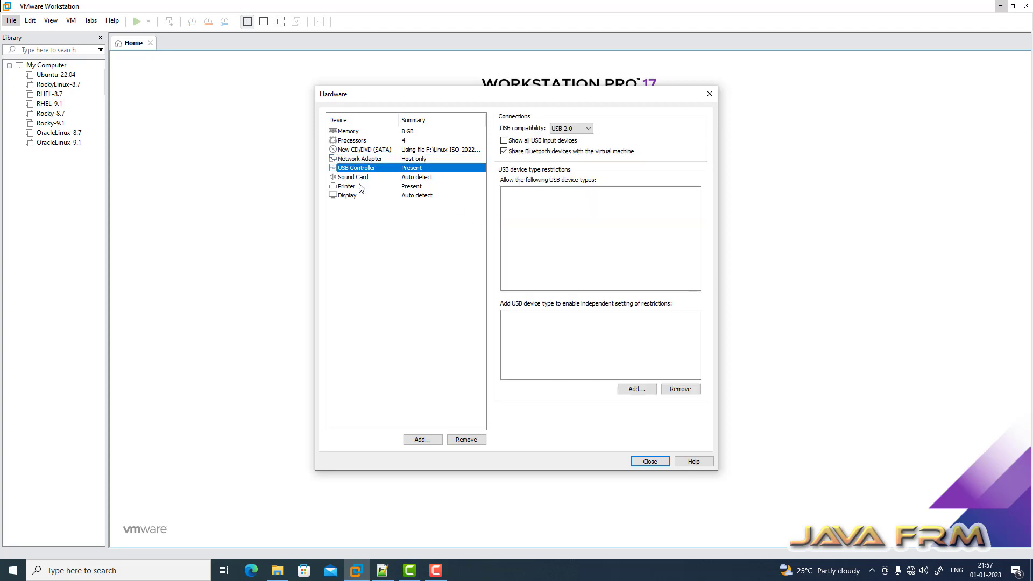
pyautogui.click(357, 177)
pyautogui.click(349, 187)
pyautogui.click(347, 196)
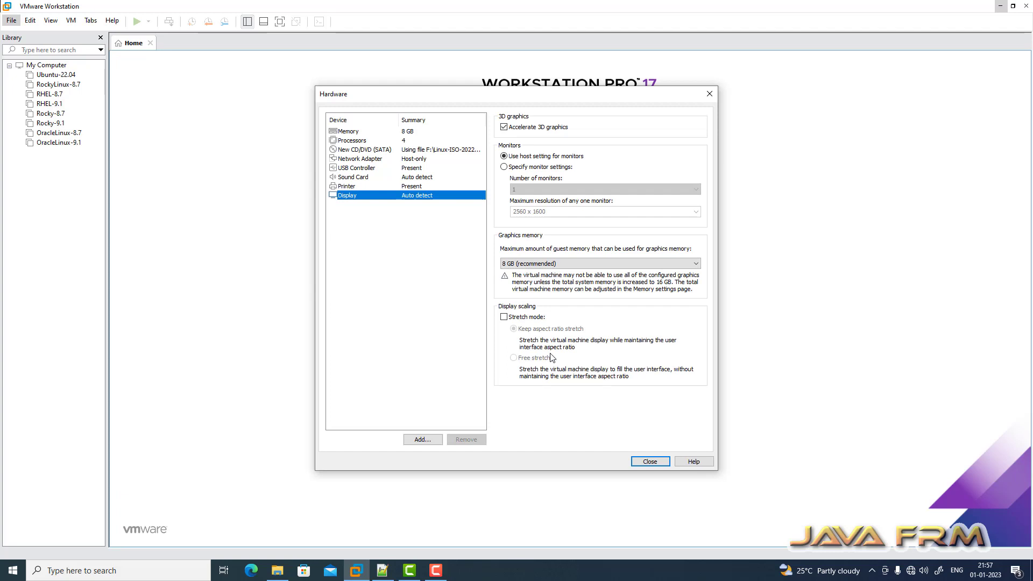
pyautogui.click(652, 462)
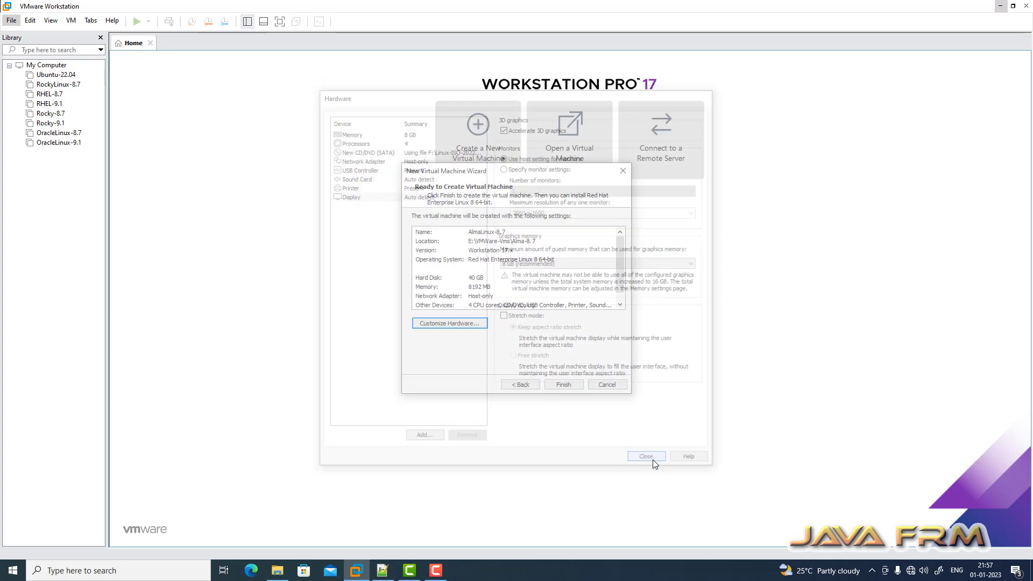
# - Finish creating the virtual machine and power it on, dismissing the removable devices hint and the virtual printing notice
pyautogui.scroll(-1, 521, 246)
pyautogui.click(565, 385)
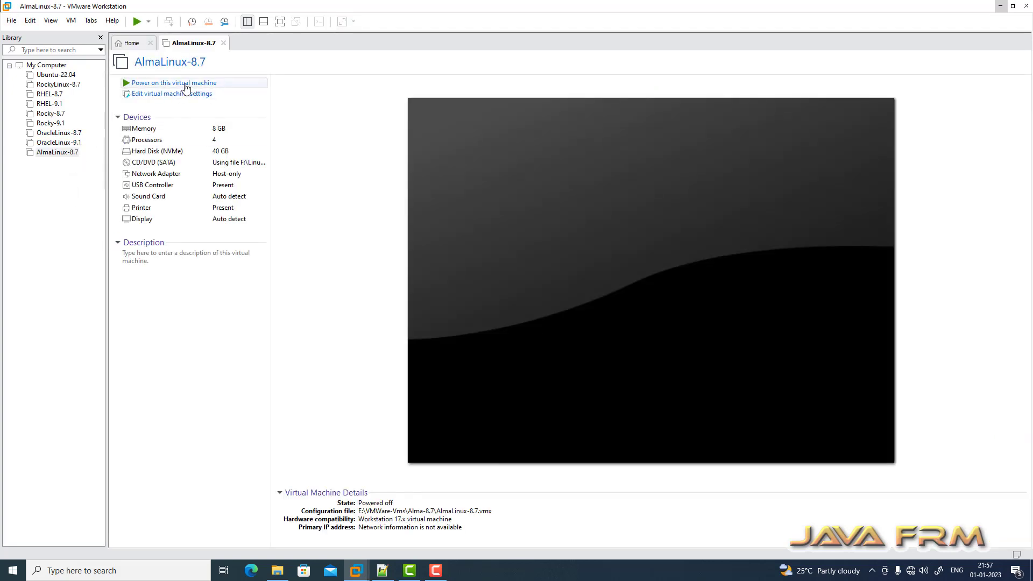
pyautogui.click(186, 85)
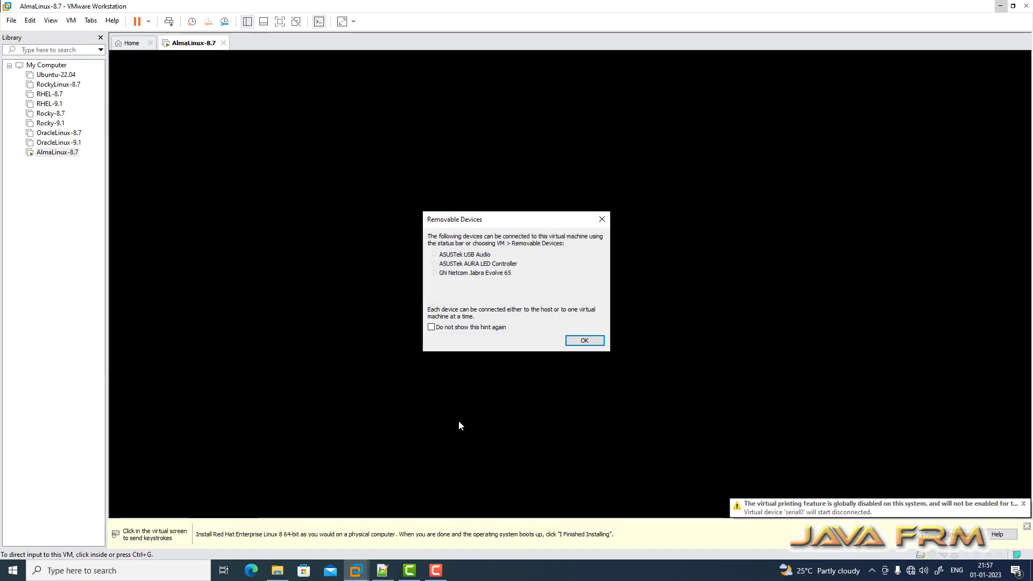
pyautogui.click(583, 340)
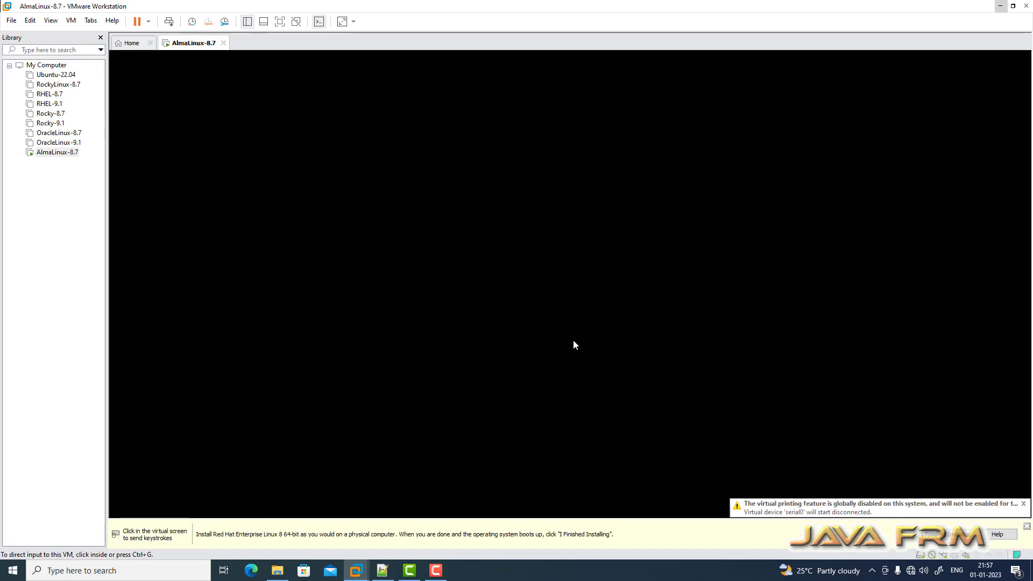
pyautogui.click(1022, 504)
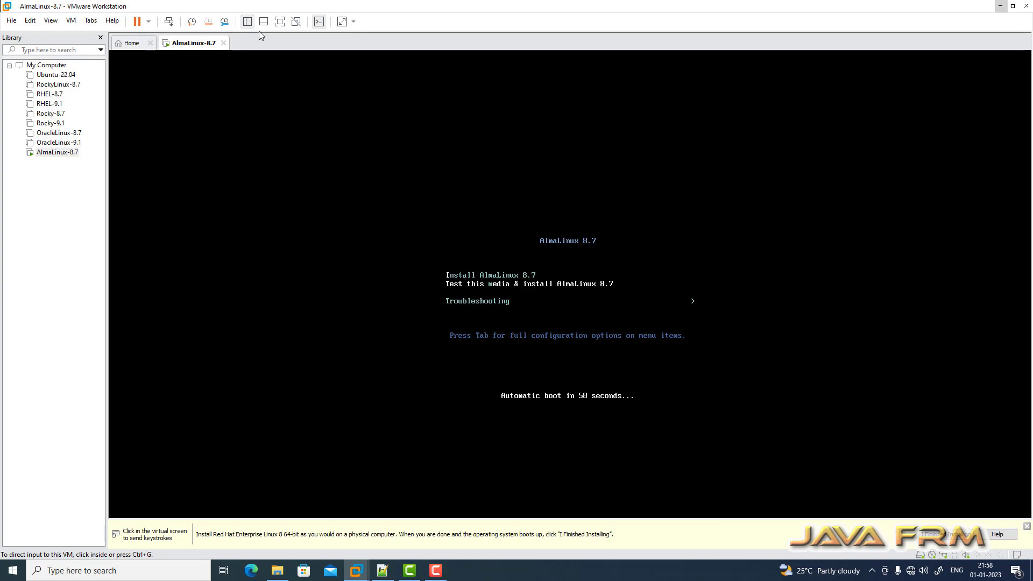
# - Boot the Install AlmaLinux 8.7 entry in full screen and continue with English (United States) as the installation language
pyautogui.click(277, 24)
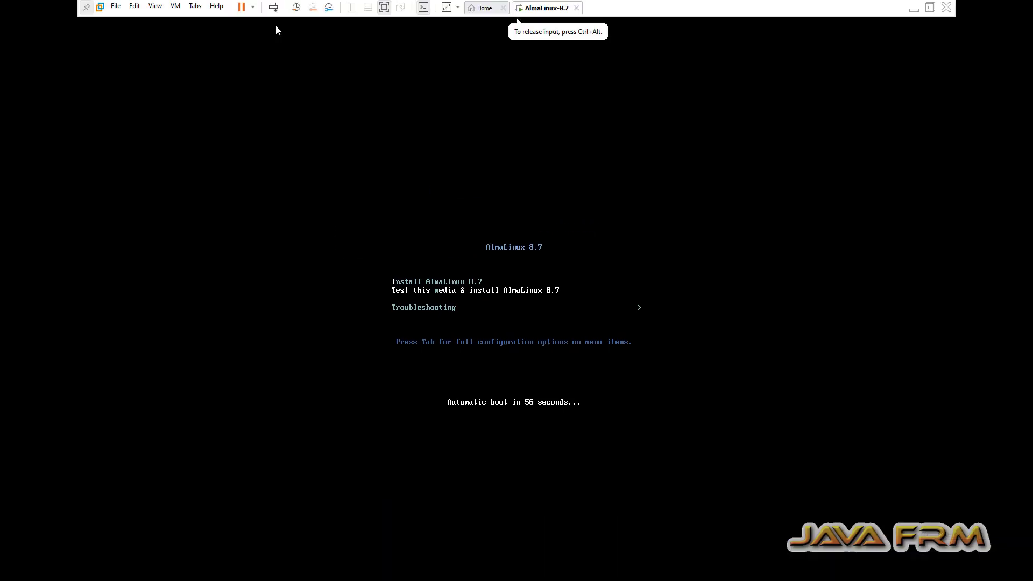
pyautogui.press('Up')
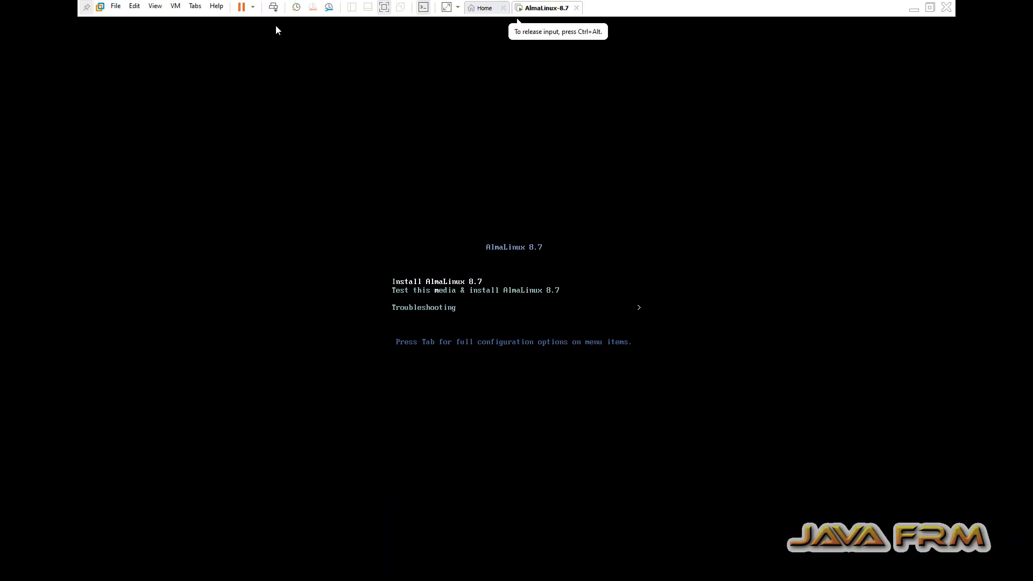
pyautogui.press('Return')
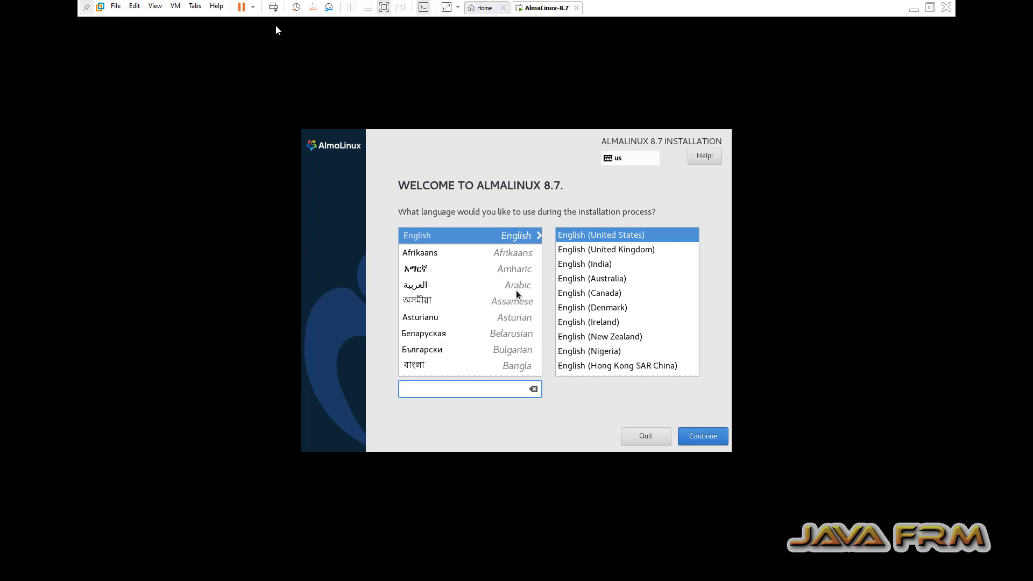
pyautogui.click(708, 439)
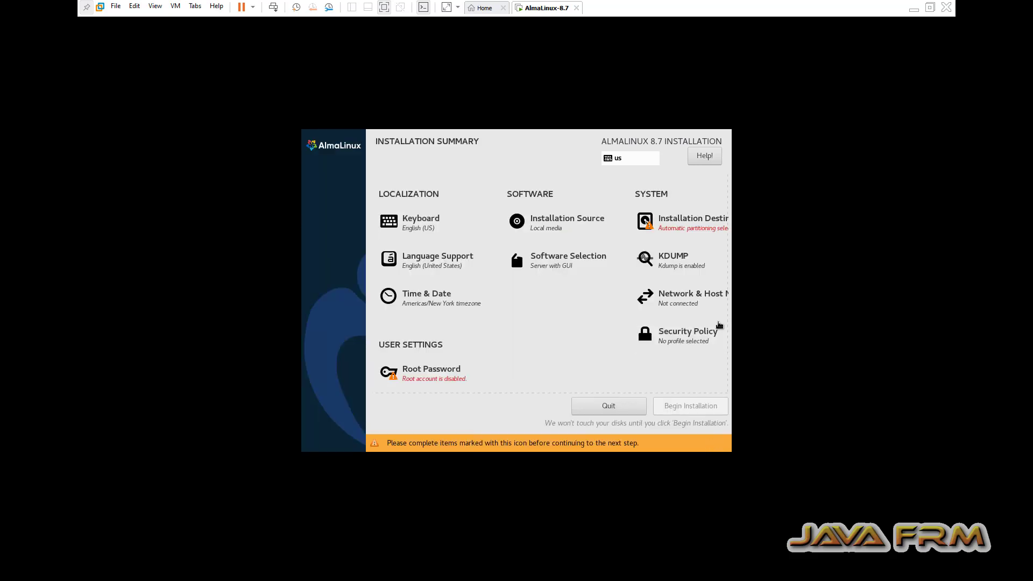
# - Confirm the 40 GiB VMware Virtual NVMe disk as the installation destination with automatic storage configuration
pyautogui.click(685, 228)
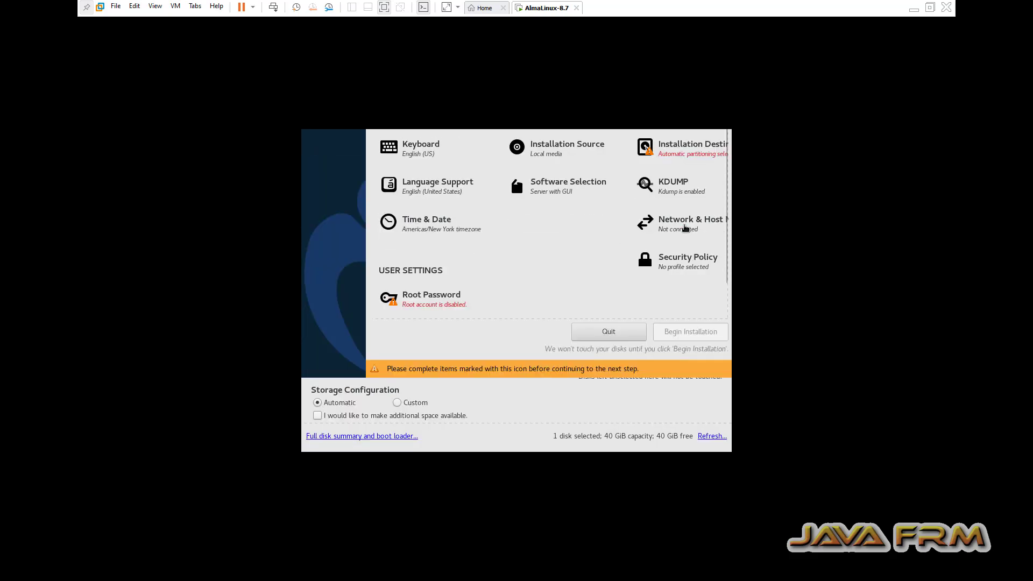
pyautogui.click(452, 266)
pyautogui.click(452, 266)
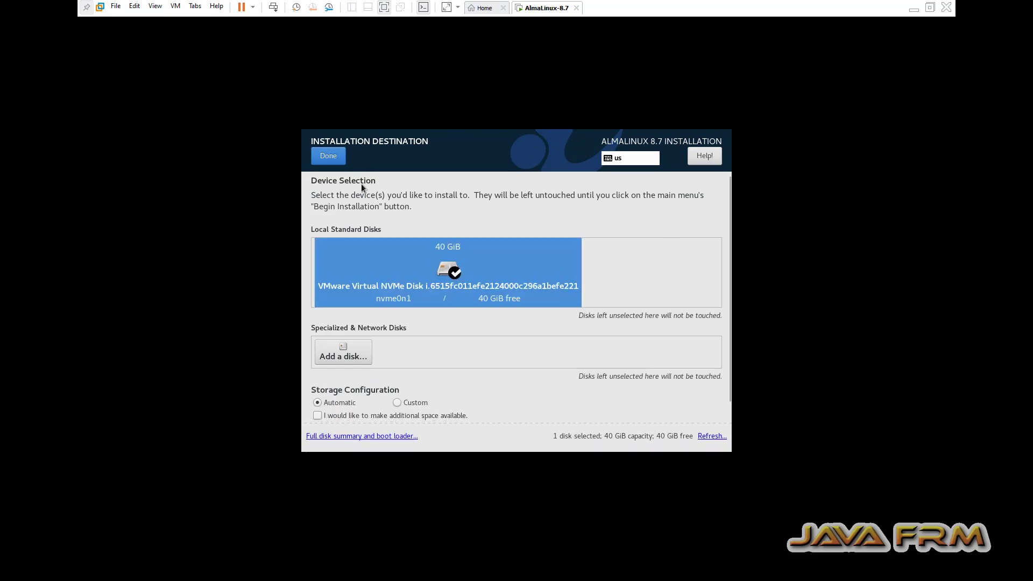
pyautogui.click(328, 157)
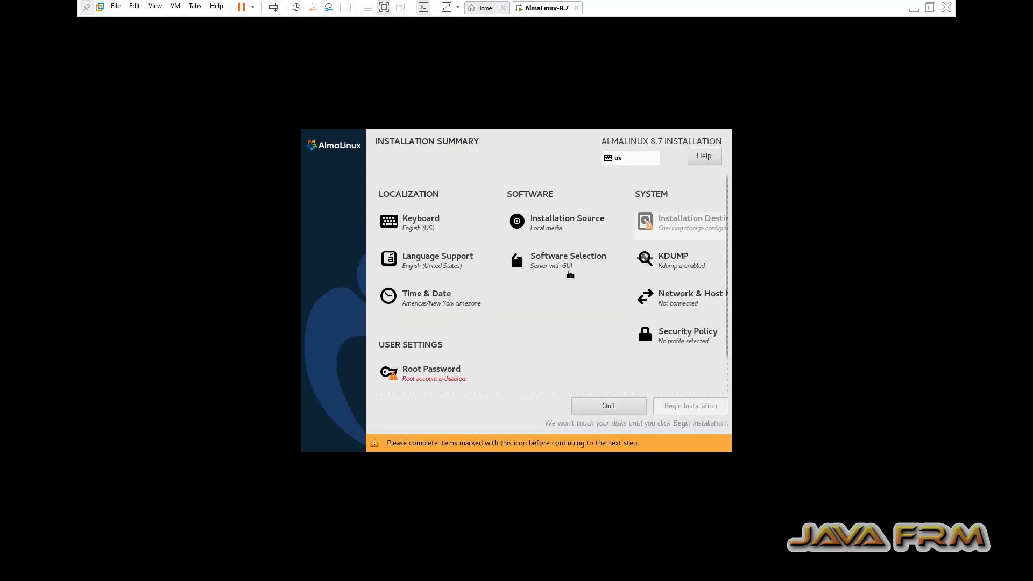
# - Review the software selection and keep Server with GUI as the base environment without additional software
pyautogui.click(565, 271)
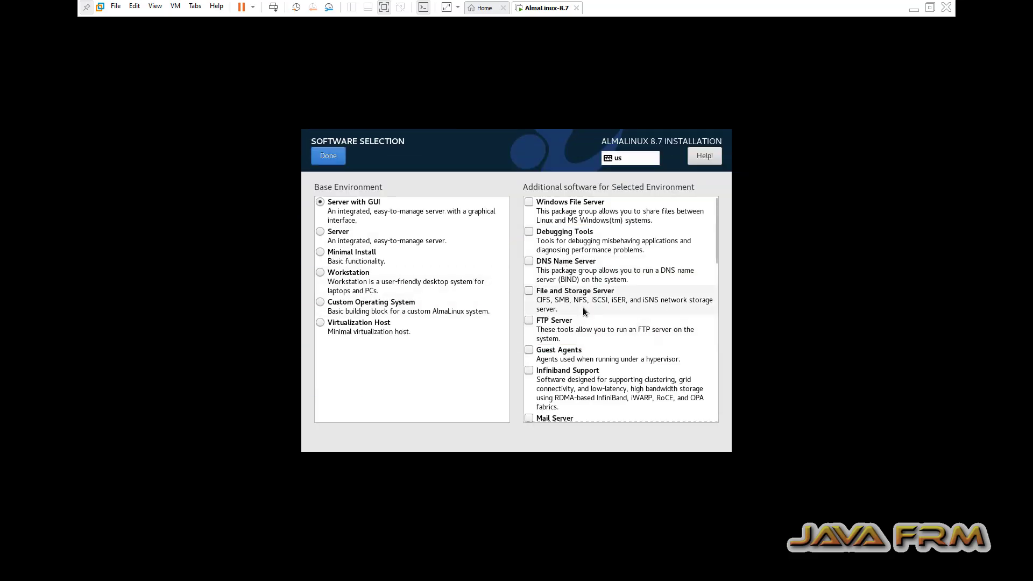
pyautogui.scroll(-2, 582, 307)
pyautogui.click(331, 159)
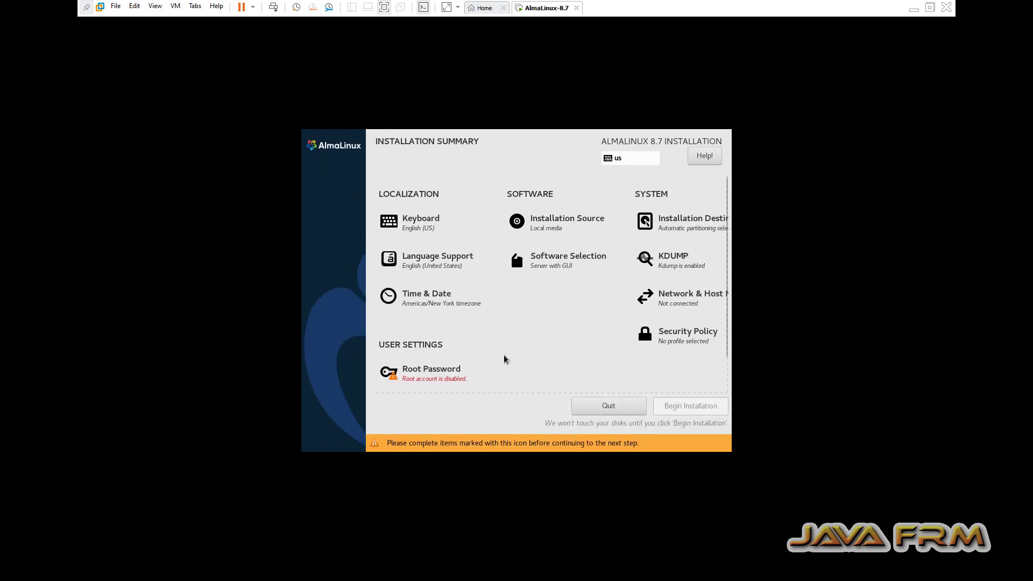
# - Set the installation's time zone to Asia/Kolkata on the Time & Date map and confirm it
pyautogui.click(446, 307)
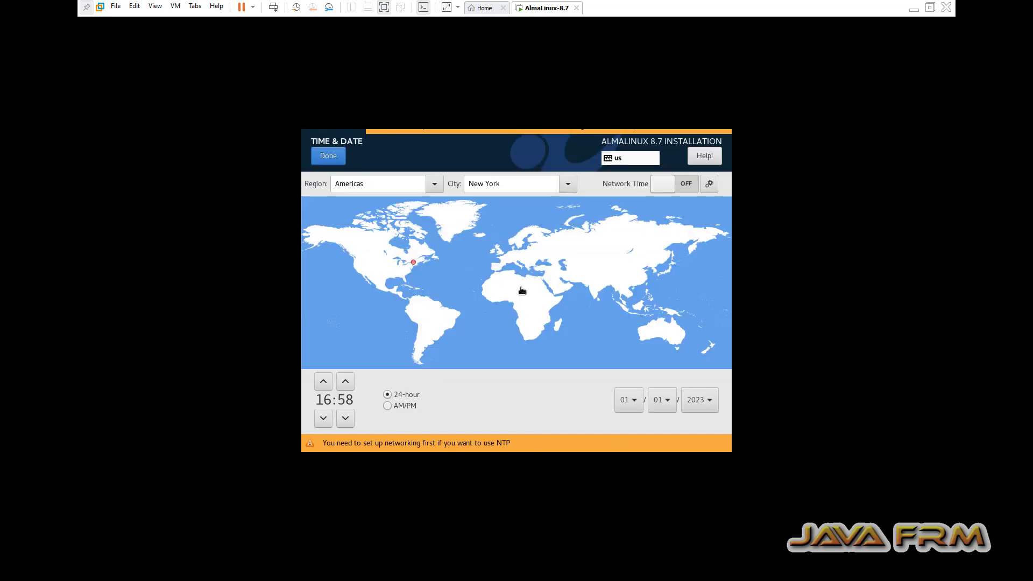
pyautogui.click(597, 292)
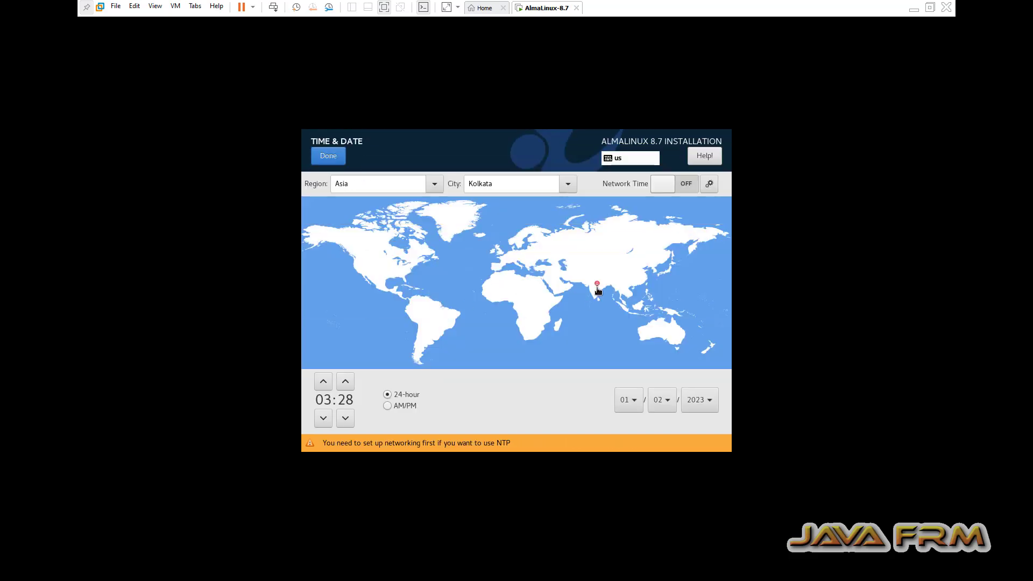
pyautogui.click(332, 161)
# - Enter and confirm the root password, accepting it despite its weak rating
pyautogui.scroll(-2, 434, 339)
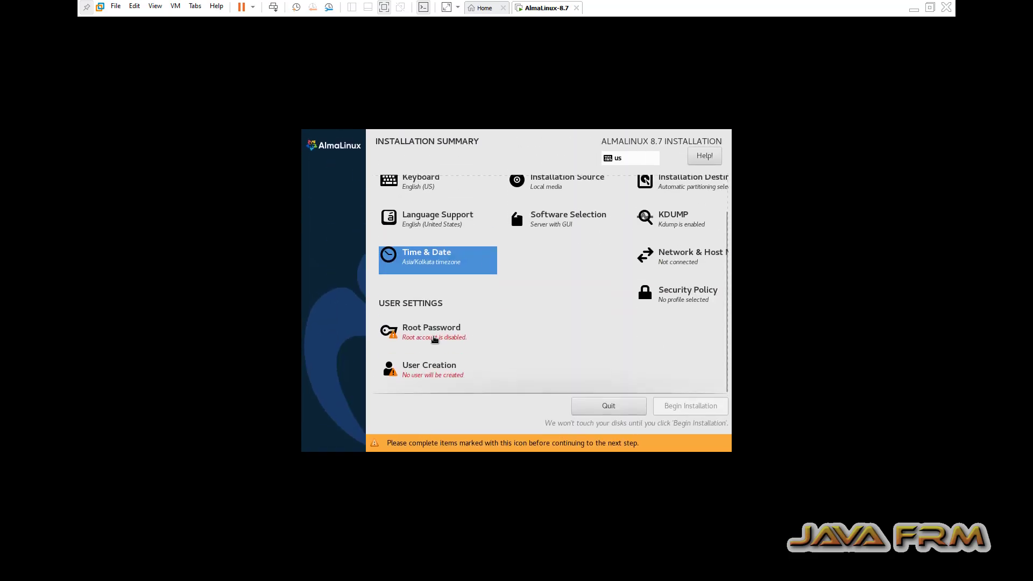
pyautogui.click(434, 339)
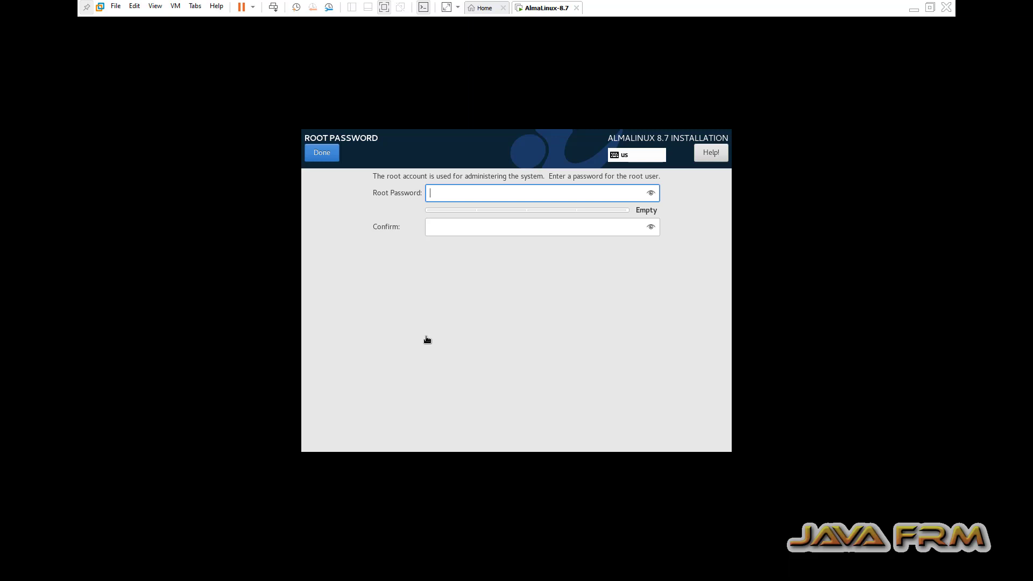
pyautogui.write('••••••••••')
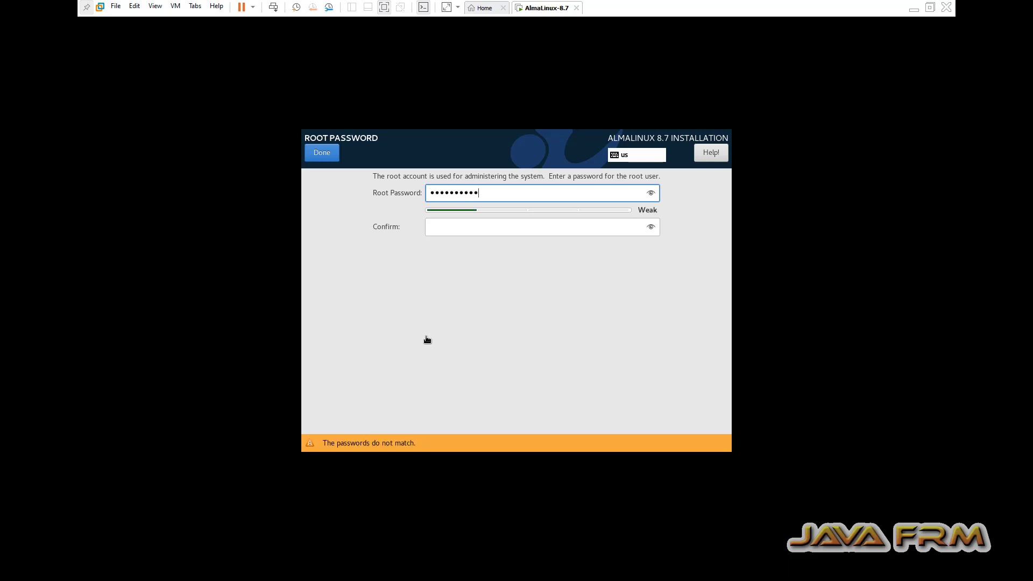
pyautogui.click(435, 232)
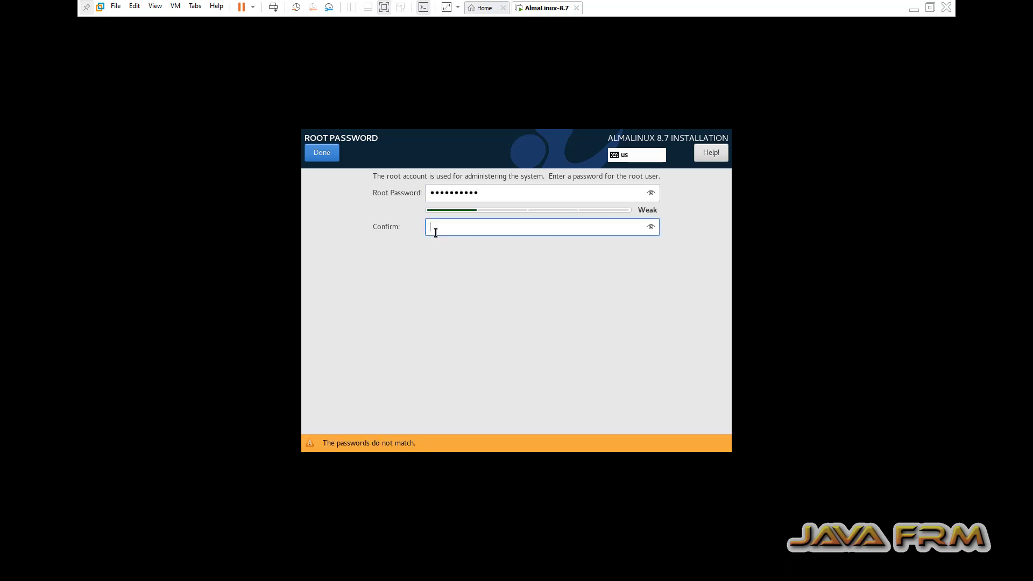
pyautogui.write('••••••••••')
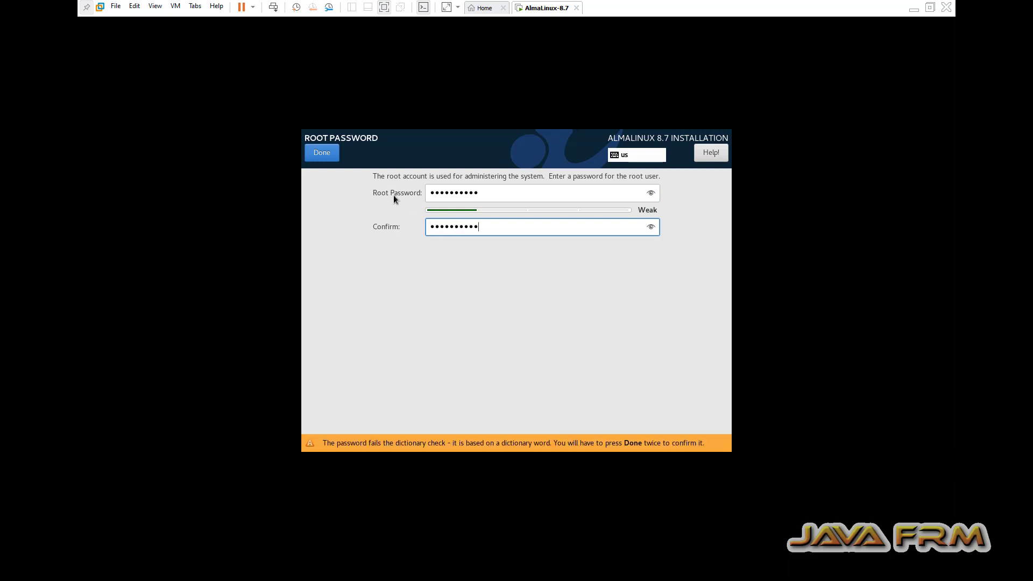
pyautogui.click(322, 152)
pyautogui.click(321, 153)
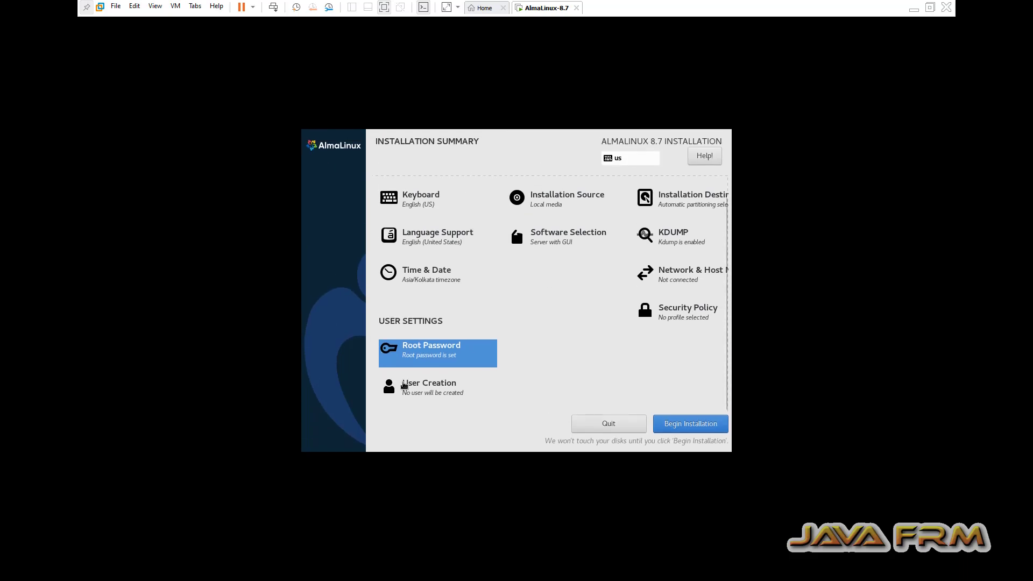
# - Create a standard user account by entering the user's name and a confirmed account password, accepting the weak password
pyautogui.click(412, 390)
pyautogui.write('ramanathan')
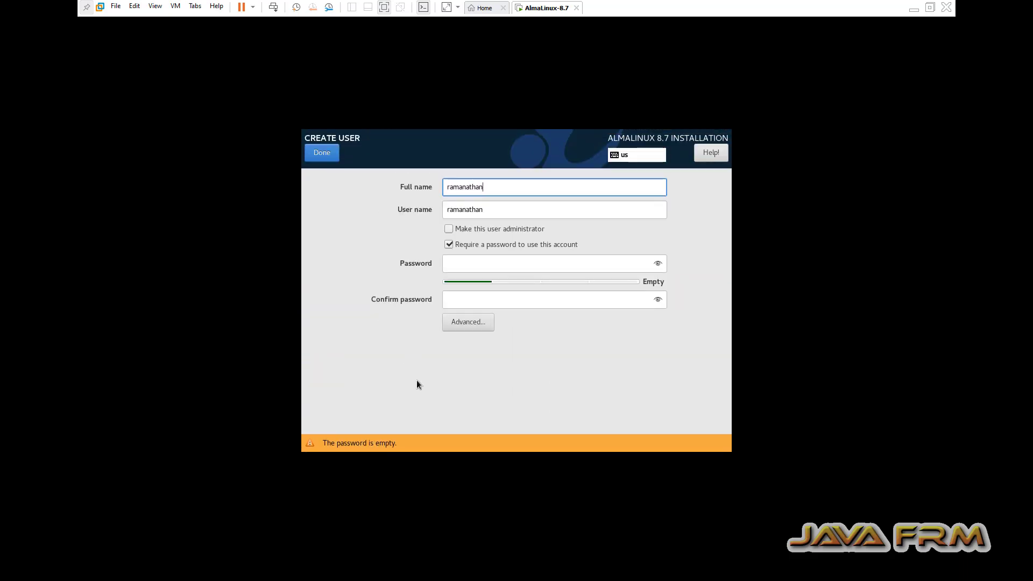
pyautogui.click(479, 264)
pyautogui.write('••••••')
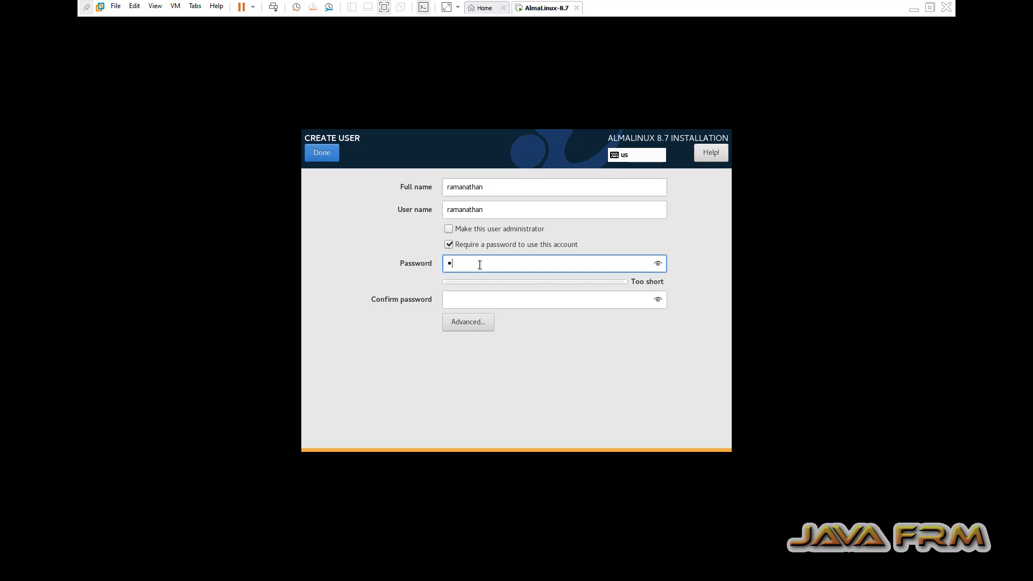
pyautogui.write('••')
pyautogui.press('Tab')
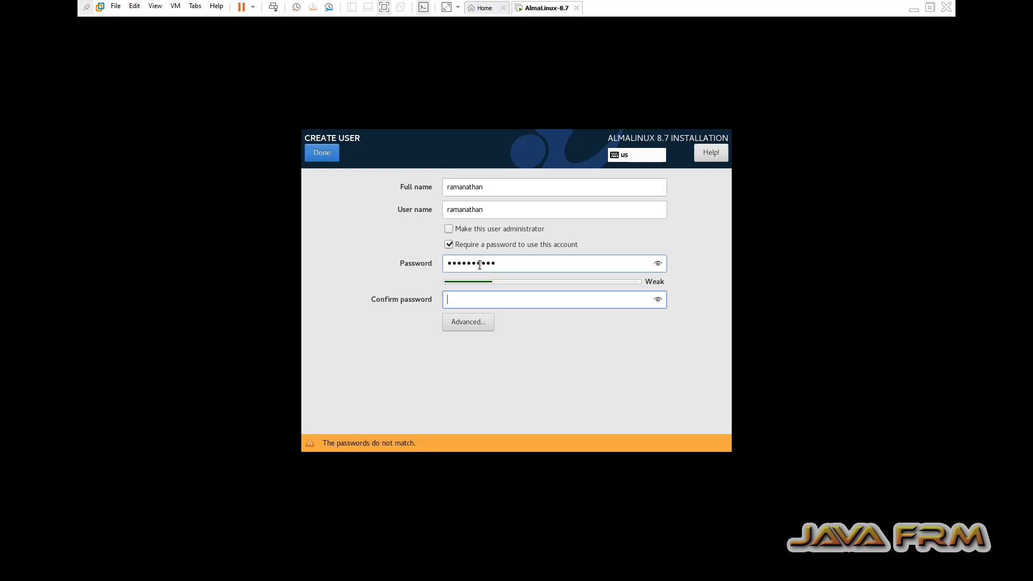
pyautogui.write('••••••••••')
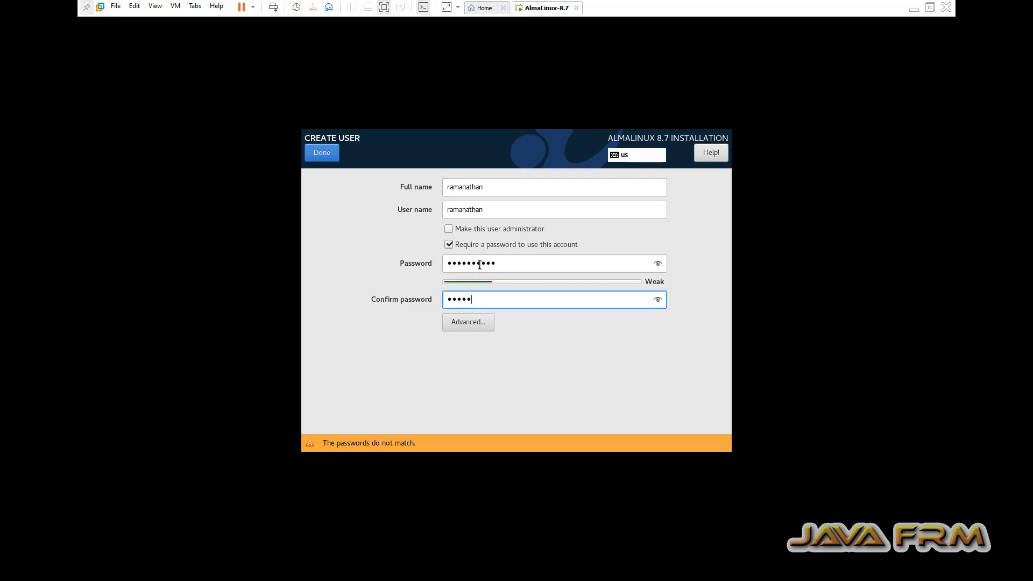
pyautogui.click(330, 153)
pyautogui.click(330, 154)
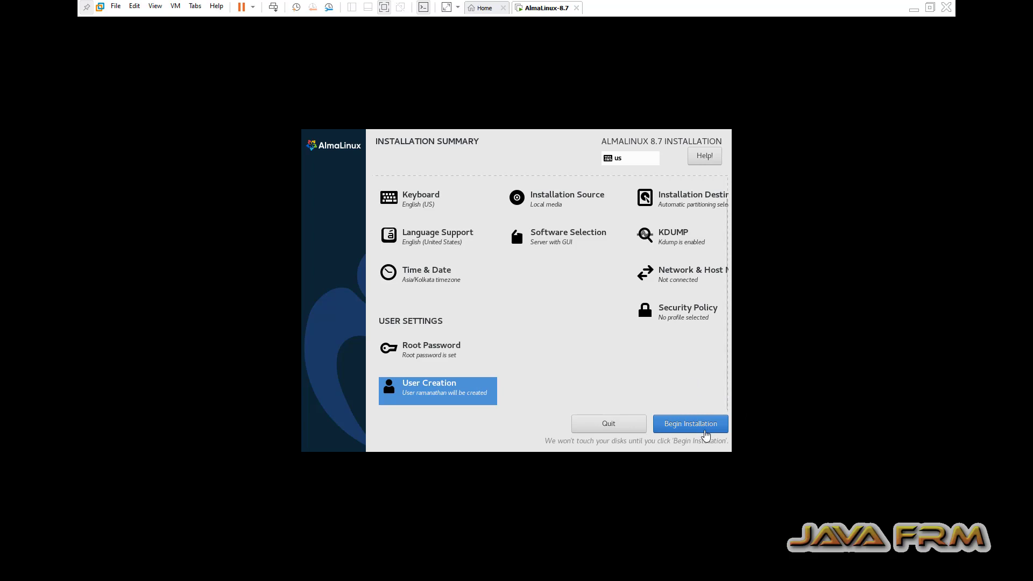
# - Install AlmaLinux, reboot when the installation completes, and boot the AlmaLinux 8.7 (Stone Smilodon) entry
pyautogui.click(702, 426)
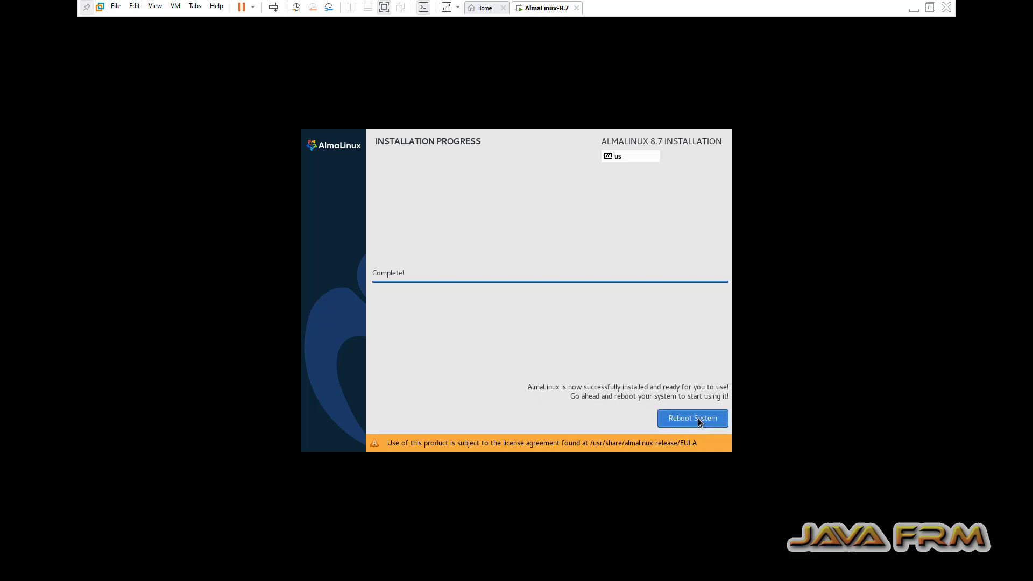
pyautogui.click(692, 418)
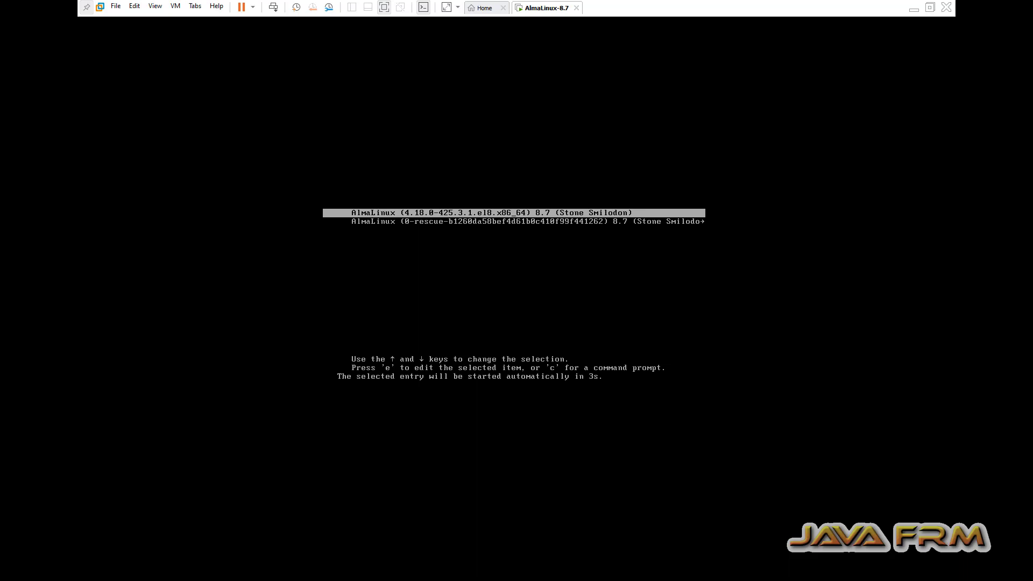
pyautogui.press('Return')
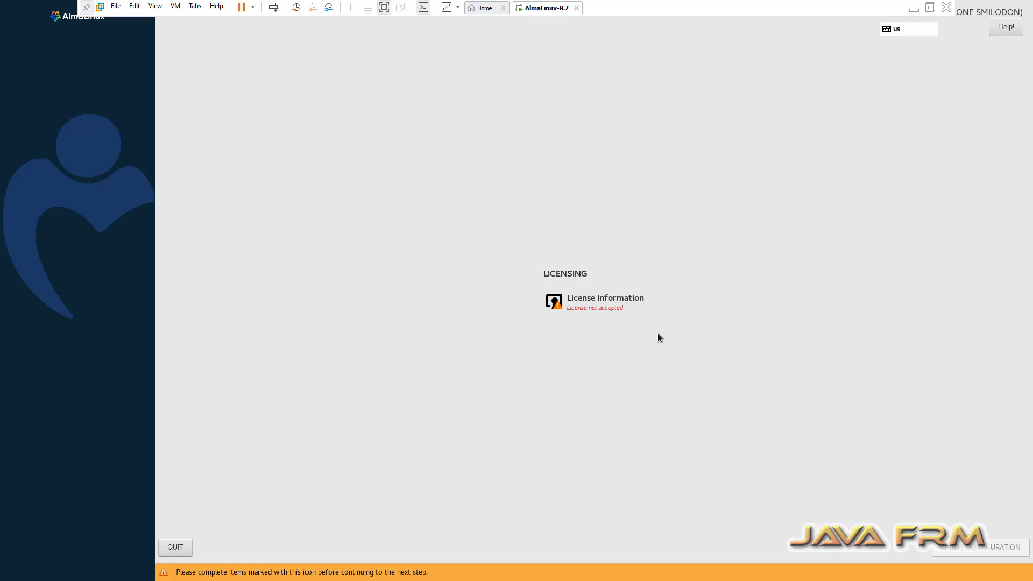
# - Accept the AlmaLinux 8 license agreement and finish the initial configuration
pyautogui.click(572, 311)
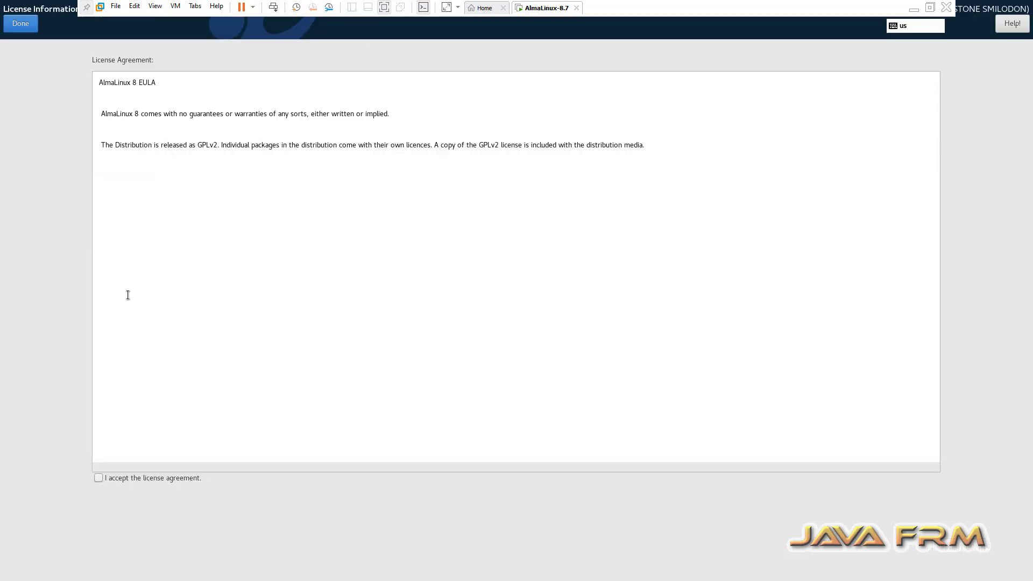
pyautogui.click(98, 478)
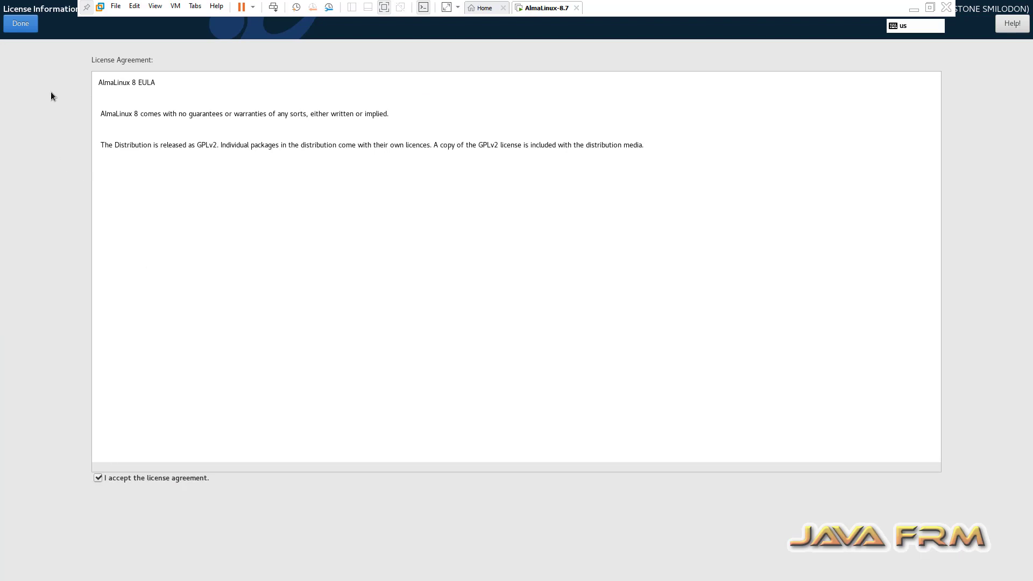
pyautogui.click(21, 23)
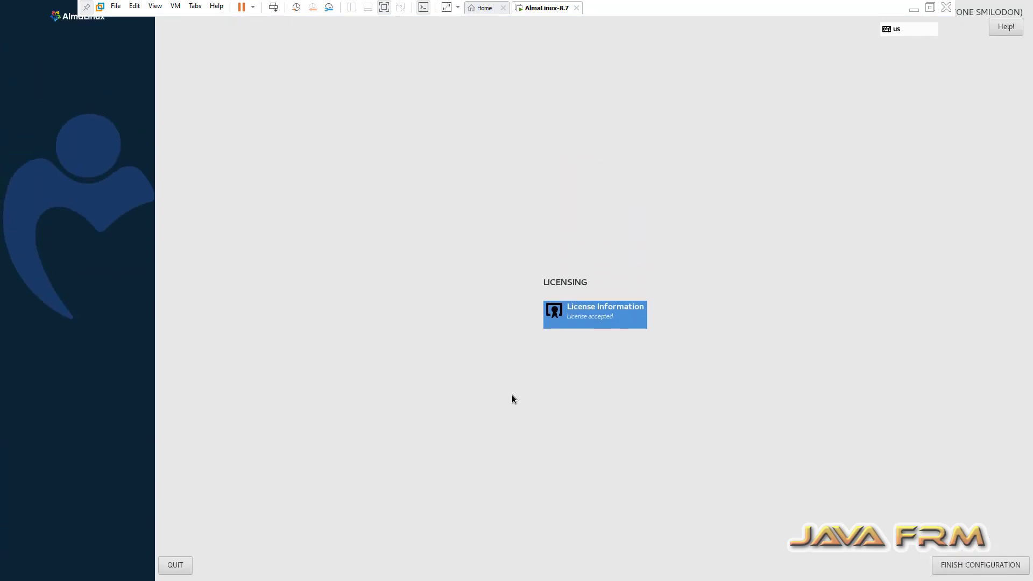
pyautogui.click(961, 568)
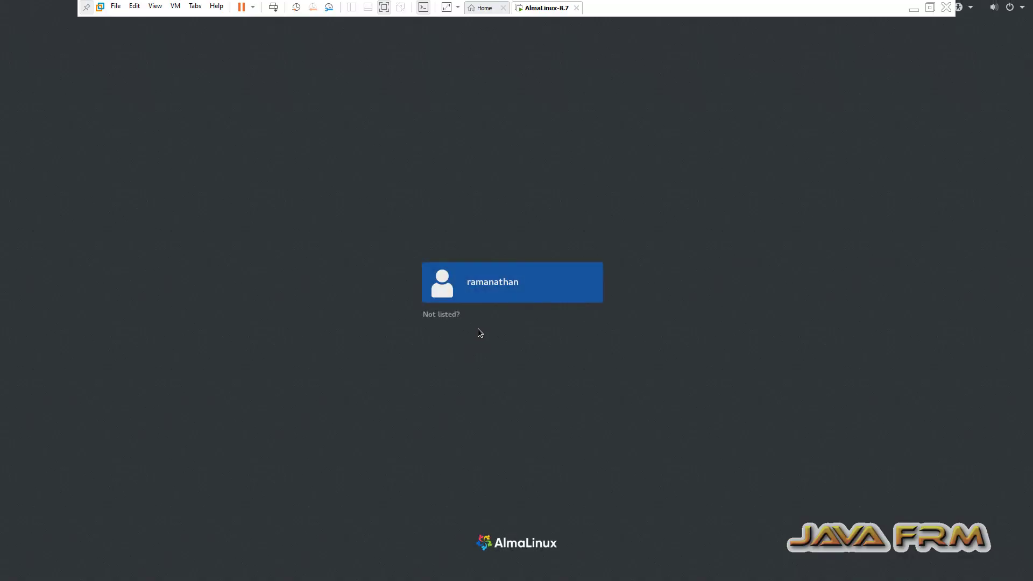
# - Sign in to the newly created user account with the account password
pyautogui.click(490, 292)
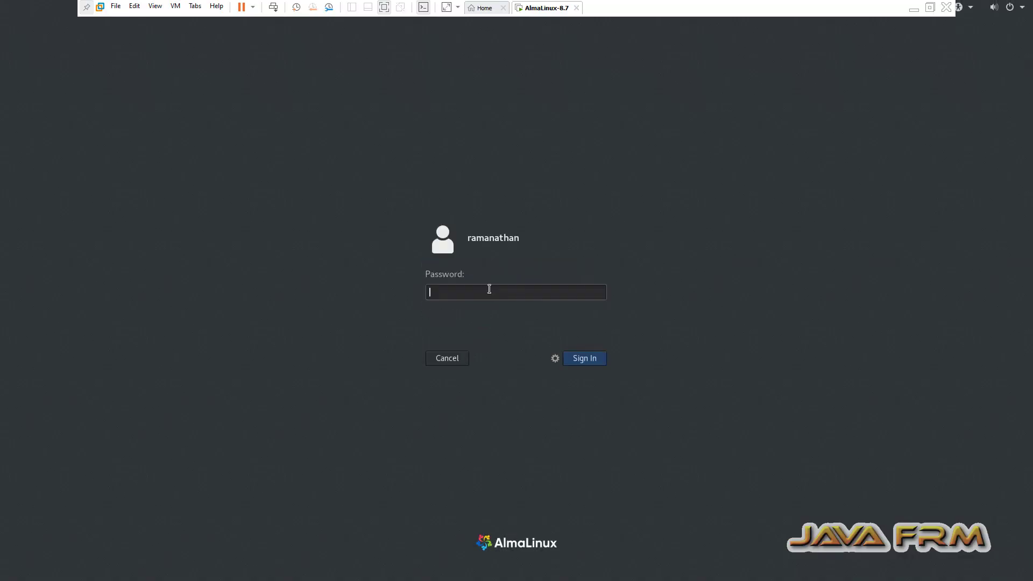
pyautogui.write('*******')
pyautogui.press('Return')
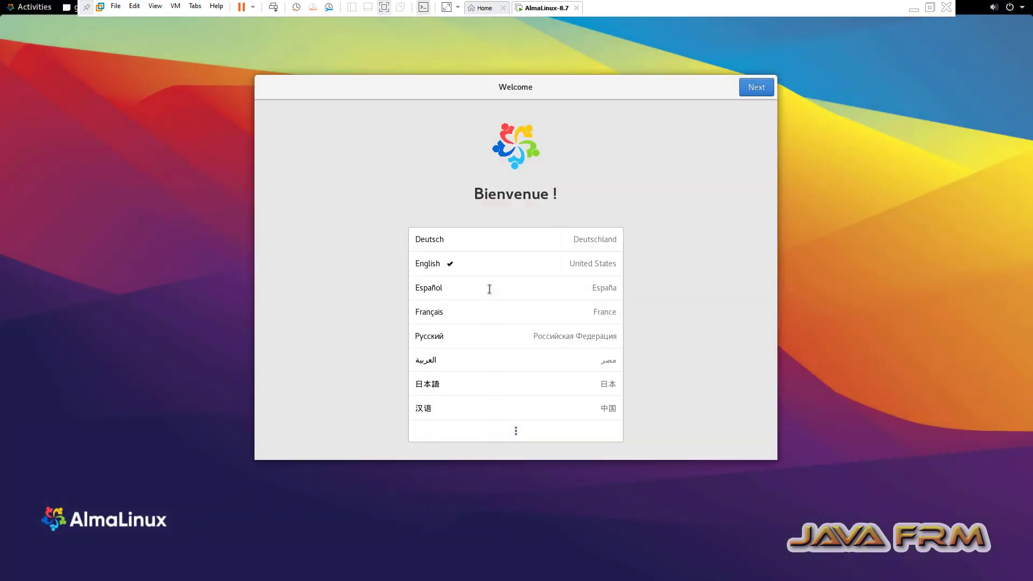
# - Complete the welcome setup with English (United States) and location services on, and close the Getting Started help
pyautogui.click(762, 89)
pyautogui.click(763, 90)
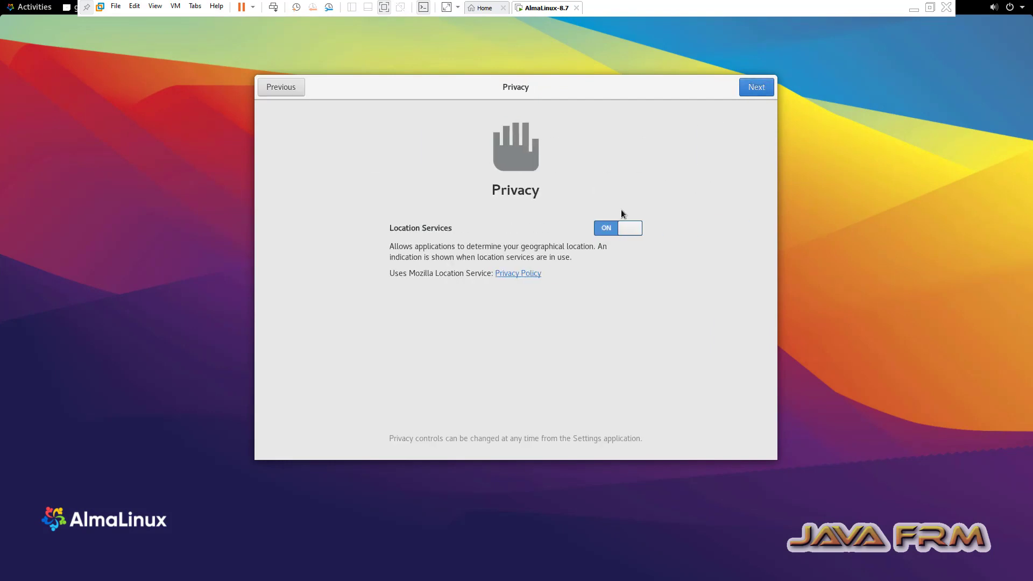
pyautogui.click(753, 87)
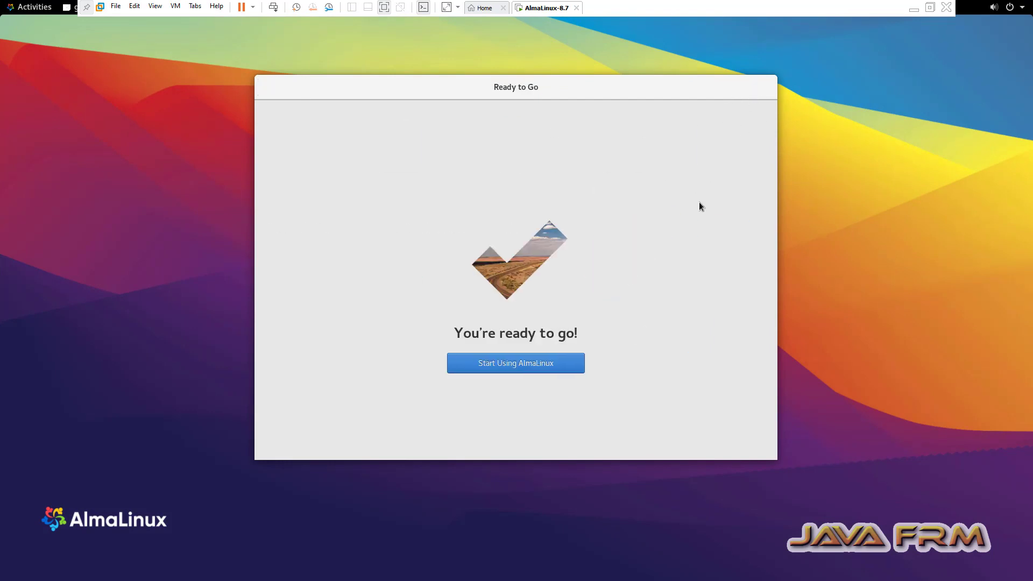
pyautogui.click(555, 364)
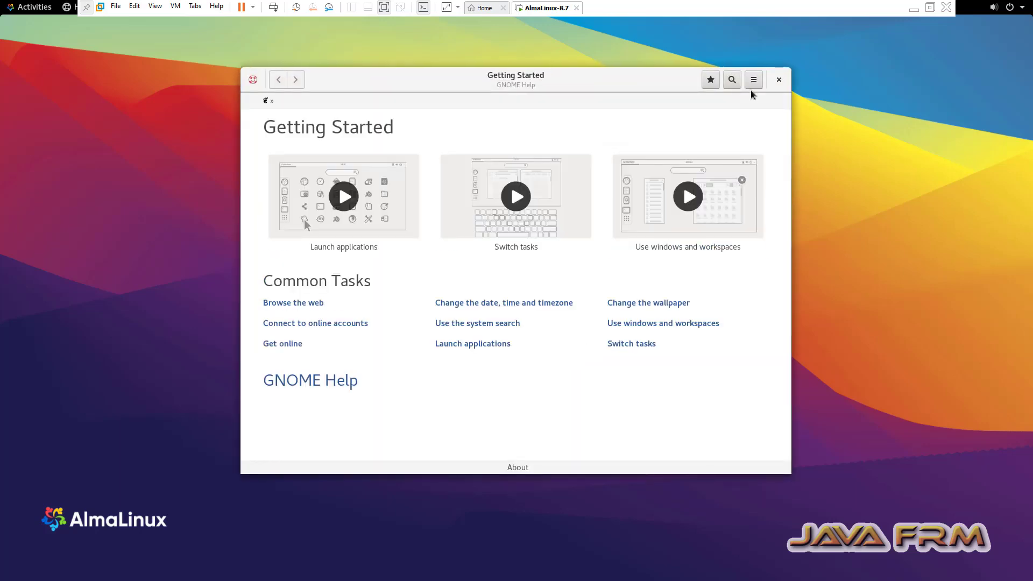
pyautogui.click(777, 81)
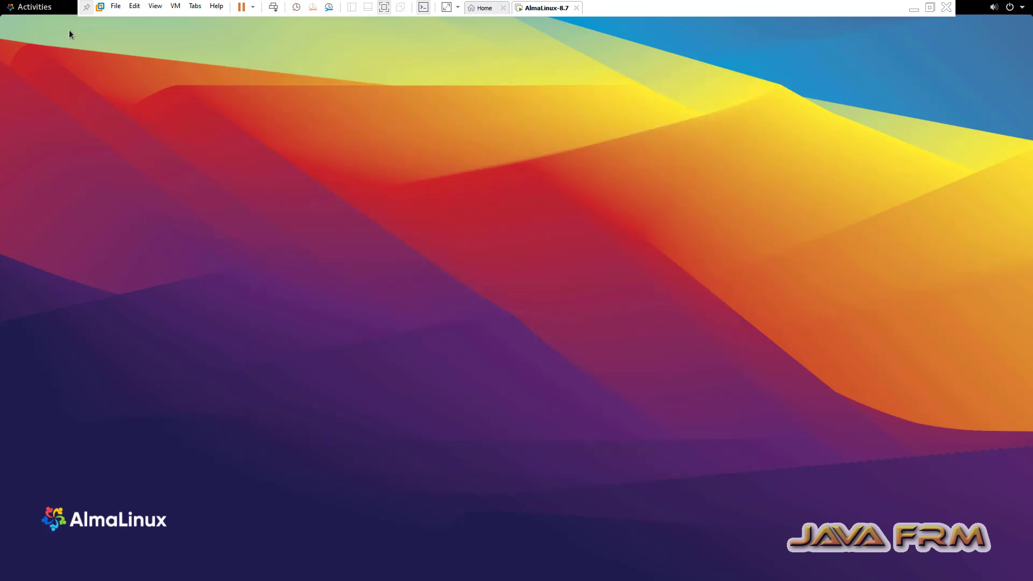
# - Open a maximized terminal and print the kernel information with uname -a
pyautogui.click(34, 7)
pyautogui.click(25, 379)
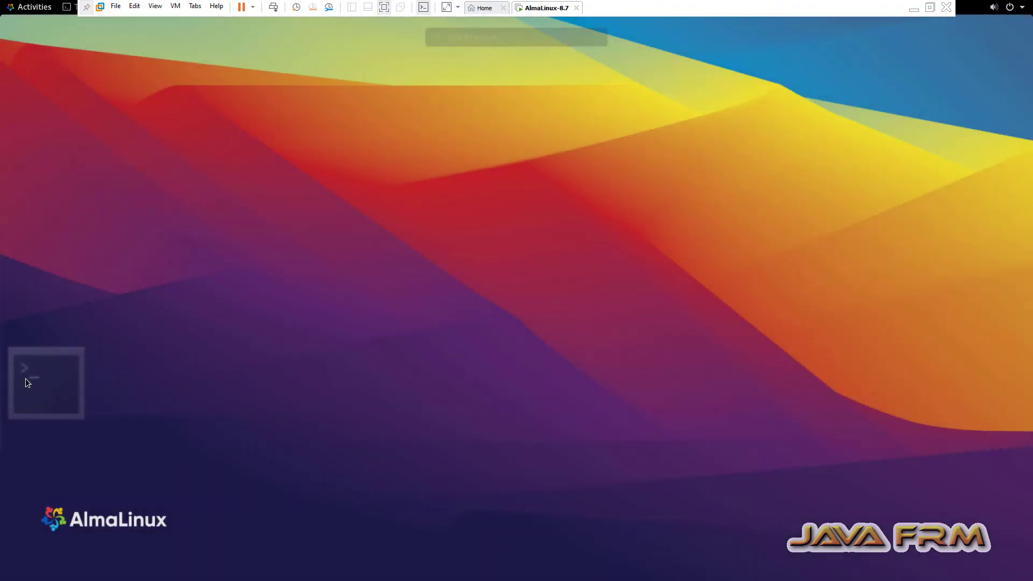
pyautogui.doubleClick(414, 37)
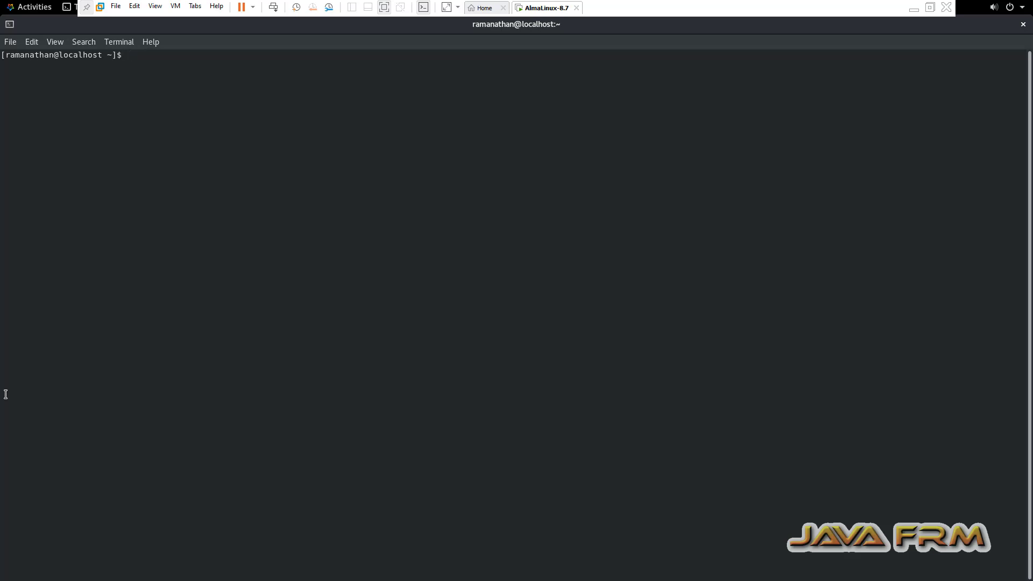
pyautogui.write('uname -a')
pyautogui.press('Return')
pyautogui.press('Return')
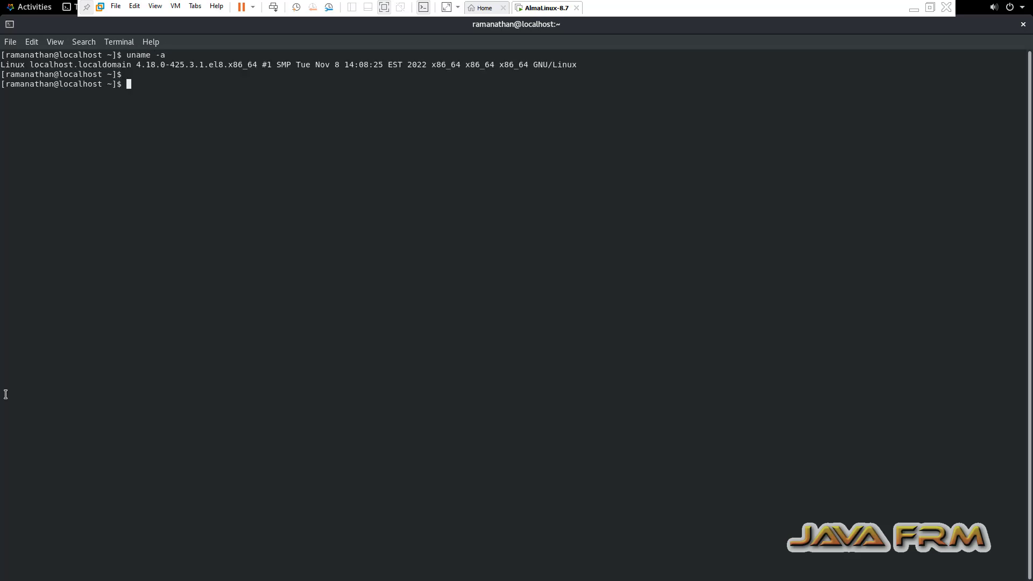
# - Check the disk usage with df -kh and the operating system release with cat /etc/os-release
pyautogui.write('df -kh')
pyautogui.press('Return')
pyautogui.press('Return')
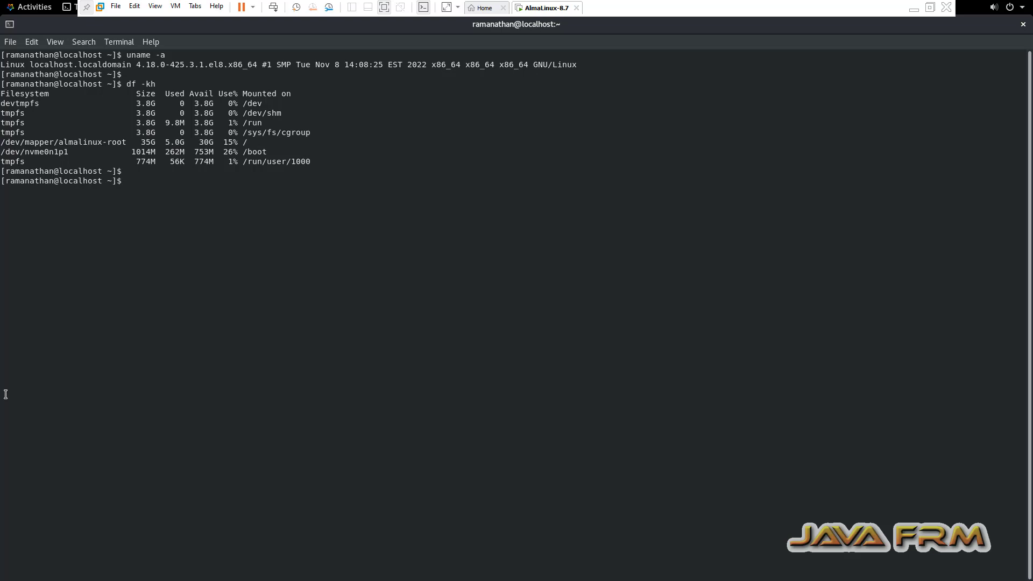
pyautogui.write('cat /etc/os-release')
pyautogui.press('Return')
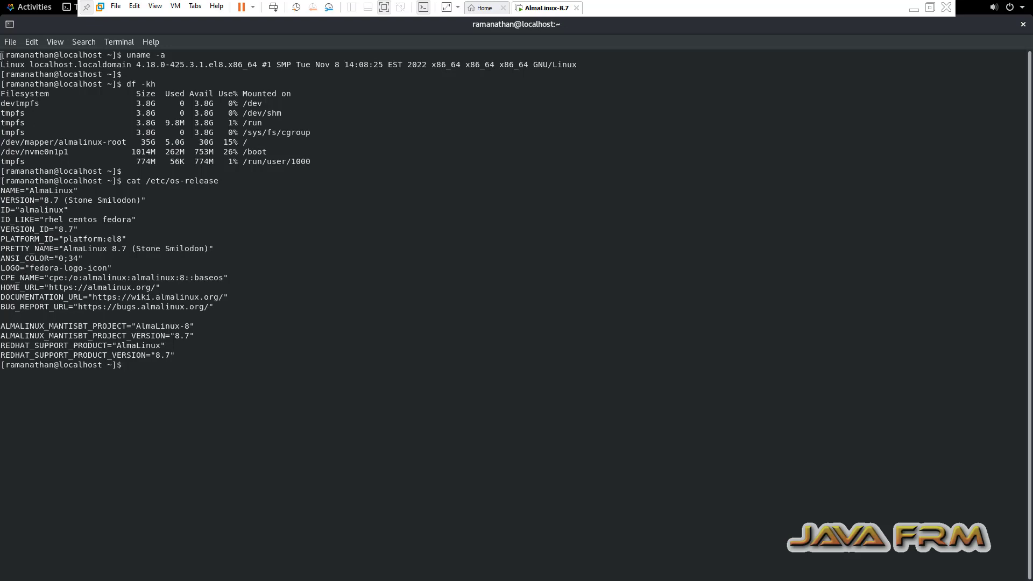
# - Copy the complete terminal output from uname -a through the os-release listing and minimize the full-screen virtual machine
pyautogui.moveTo(2, 55); pyautogui.dragTo(130, 373)
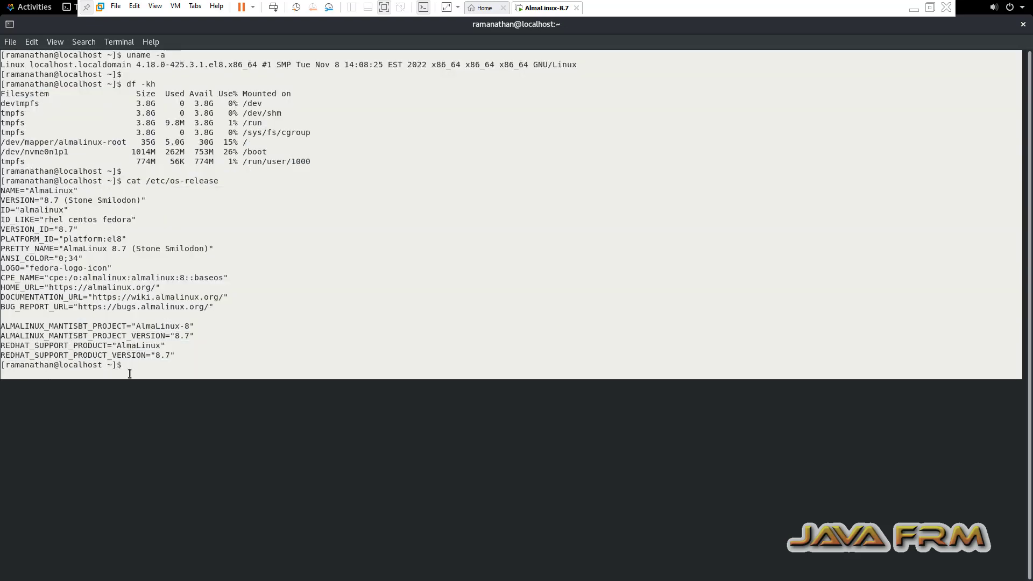
pyautogui.rightClick(43, 179)
pyautogui.click(84, 192)
pyautogui.click(914, 9)
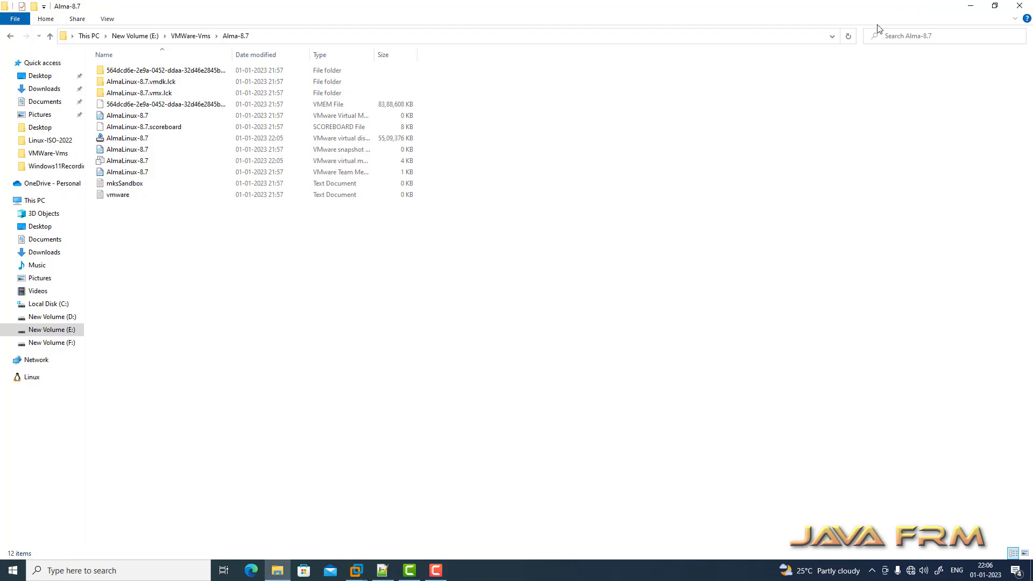
# - Switch to Notepad++ and paste the copied terminal output into the new 1 document
pyautogui.click(382, 571)
pyautogui.hotkey('ctrl', 'v')
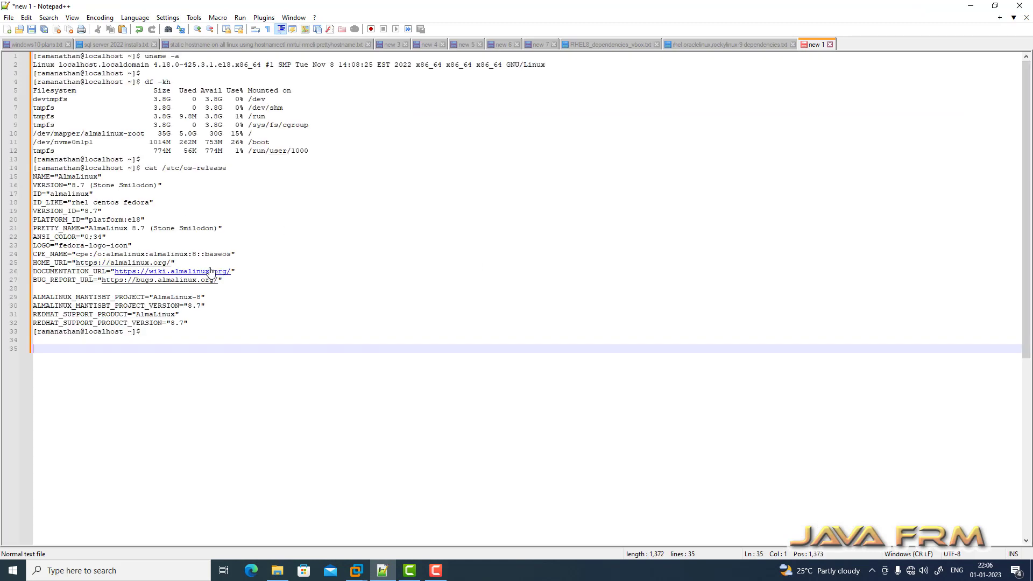
pyautogui.moveTo(33, 168); pyautogui.dragTo(156, 211)
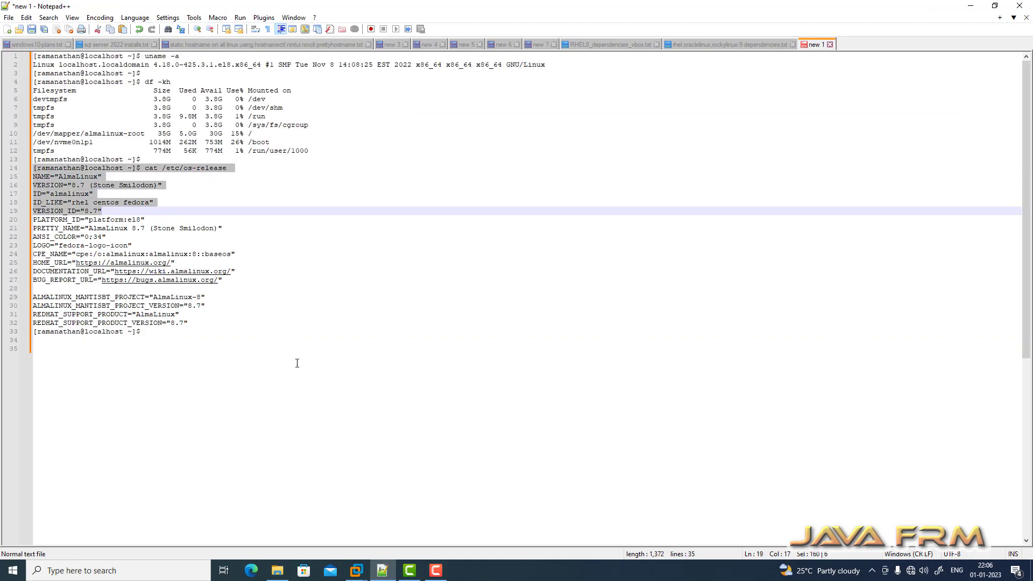
# - Add the line echo "Welcome to Alma Linux 8.7 in VMWare 17" below the pasted output and copy it
pyautogui.click(155, 333)
pyautogui.press('Return')
pyautogui.press('Return')
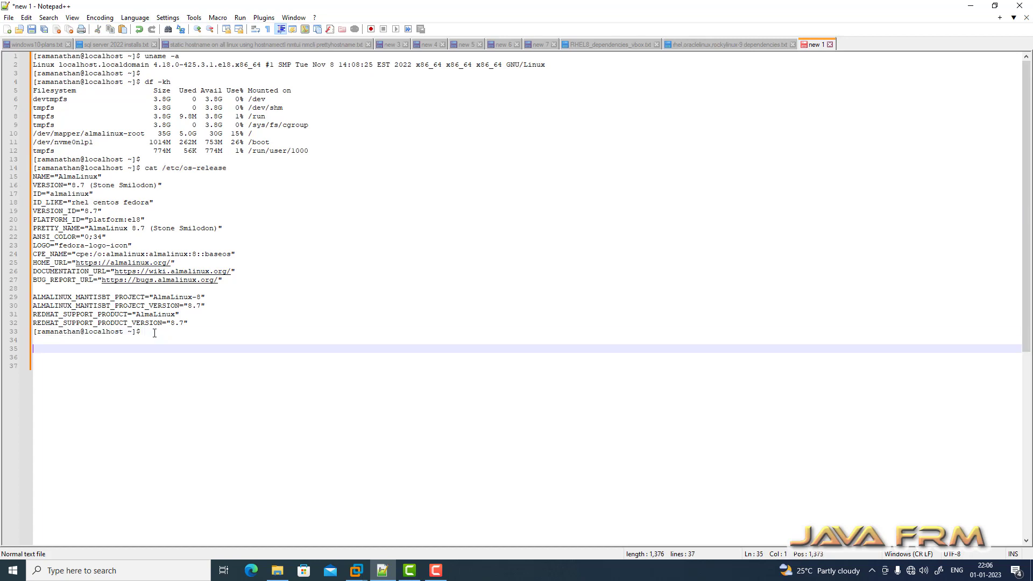
pyautogui.write('echo "Welcome to Al')
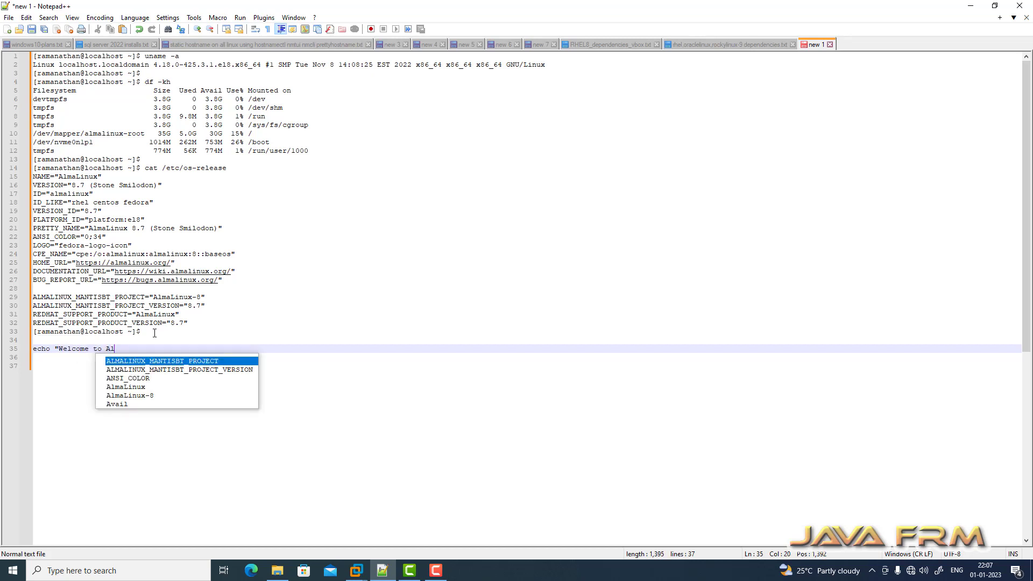
pyautogui.write('ma Linux ')
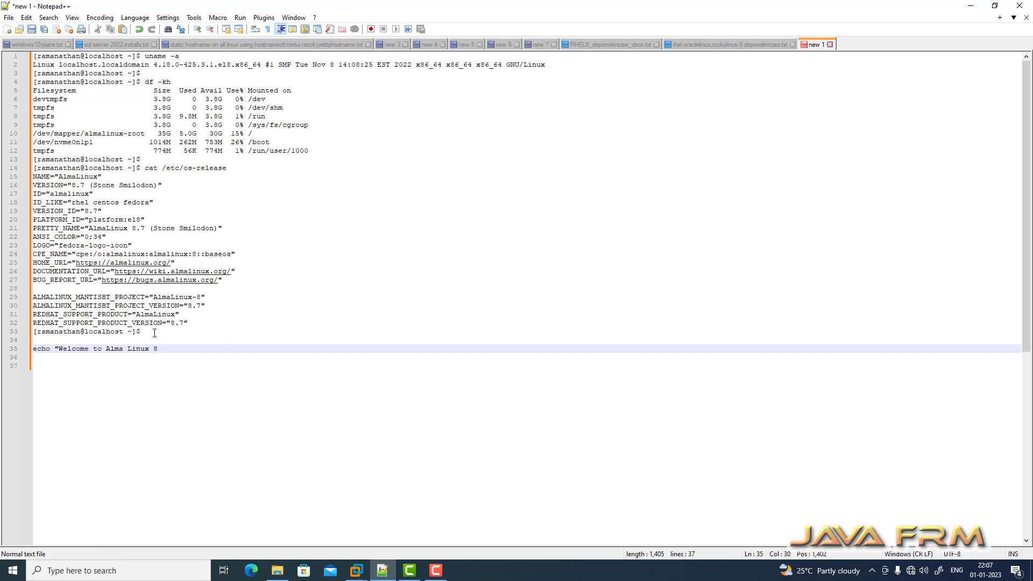
pyautogui.write('8.7 in VMWare 17')
pyautogui.moveTo(226, 350); pyautogui.dragTo(44, 356)
pyautogui.rightClick(60, 349)
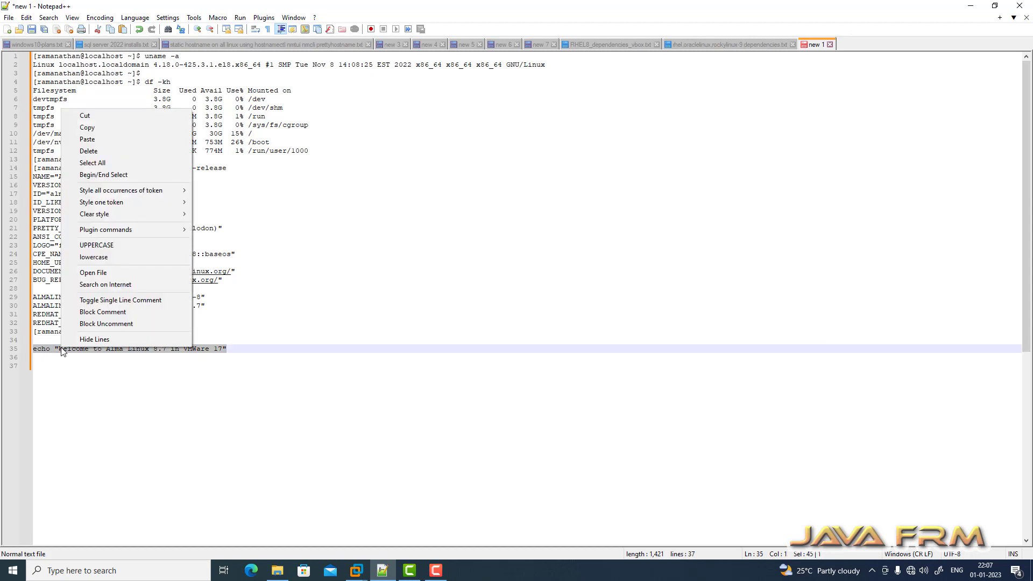
pyautogui.click(108, 133)
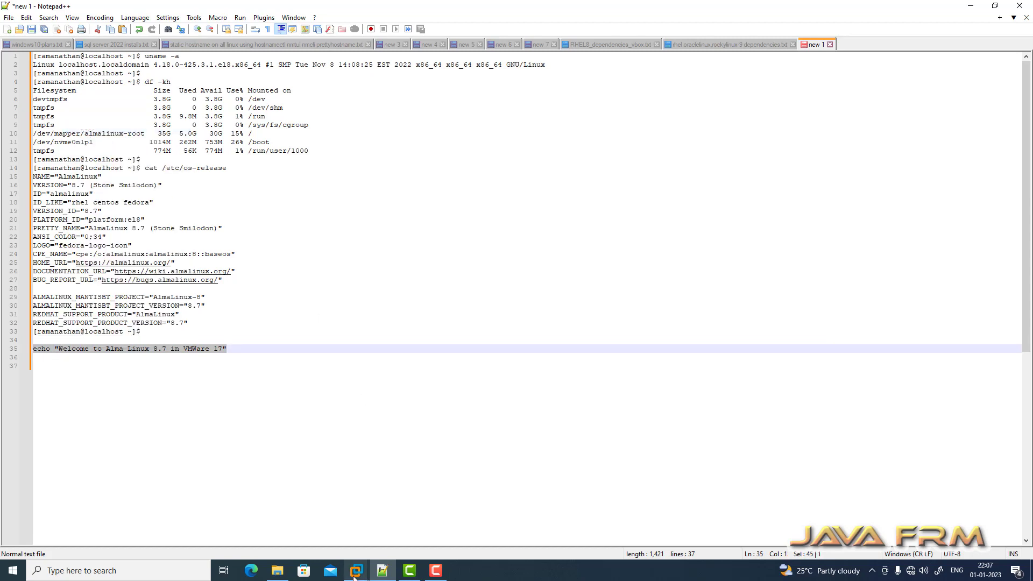
# - Switch back to the AlmaLinux-8.7 virtual machine, run the copied echo command on a new terminal prompt, and close the terminal
pyautogui.moveTo(355, 575)
pyautogui.click(398, 514)
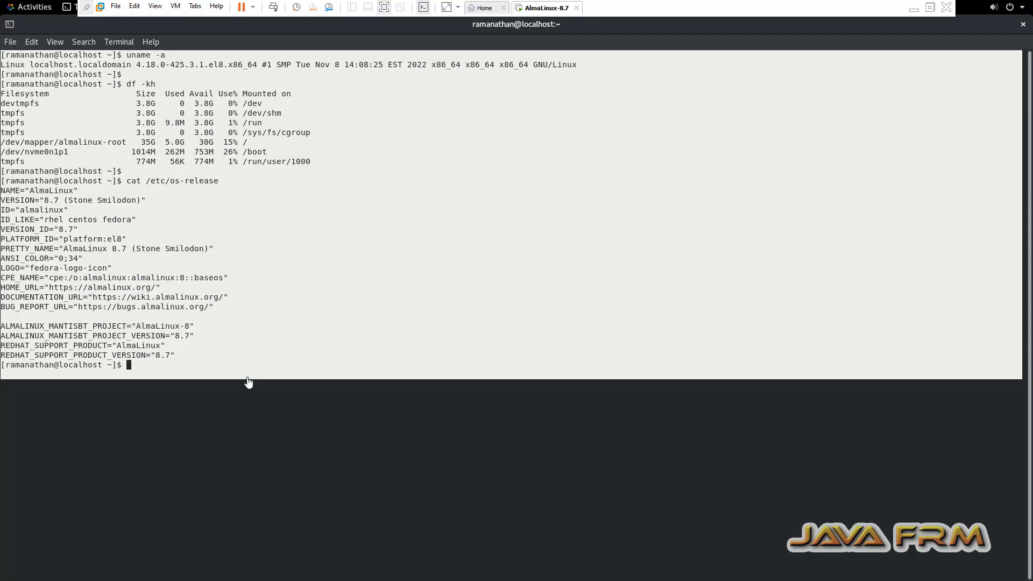
pyautogui.press('Return')
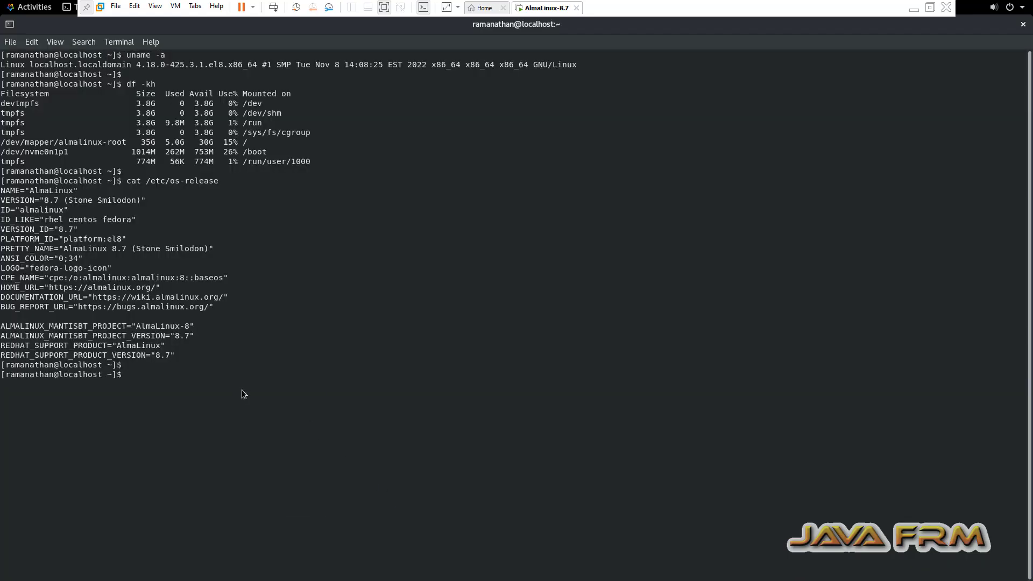
pyautogui.rightClick(241, 389)
pyautogui.click(267, 429)
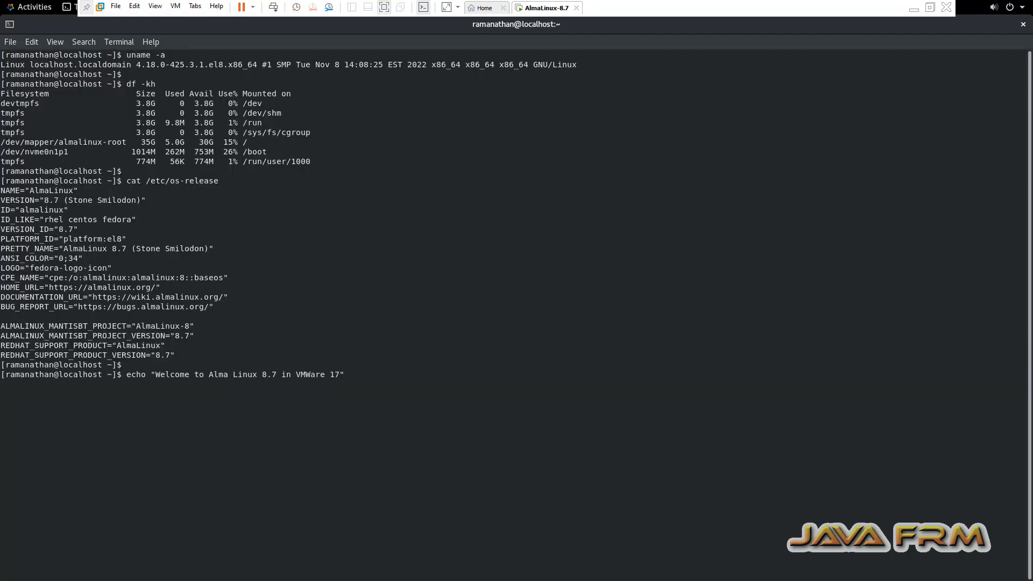
pyautogui.press('Return')
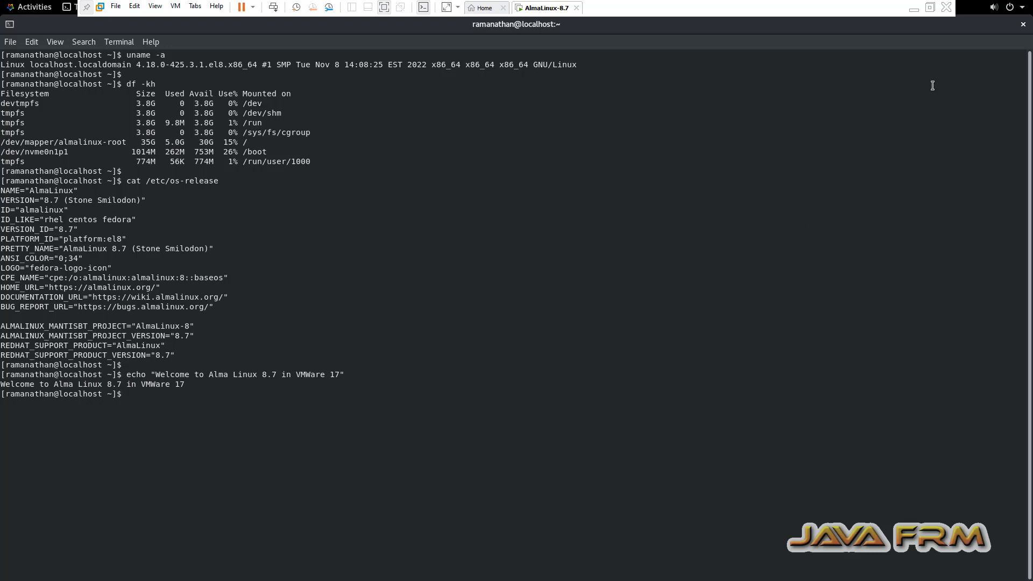
pyautogui.click(1022, 25)
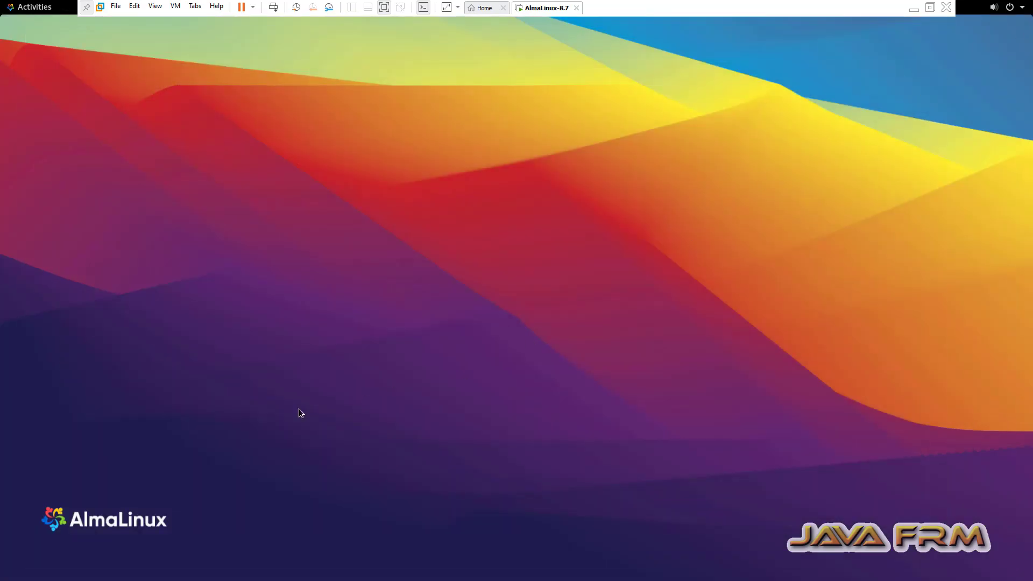